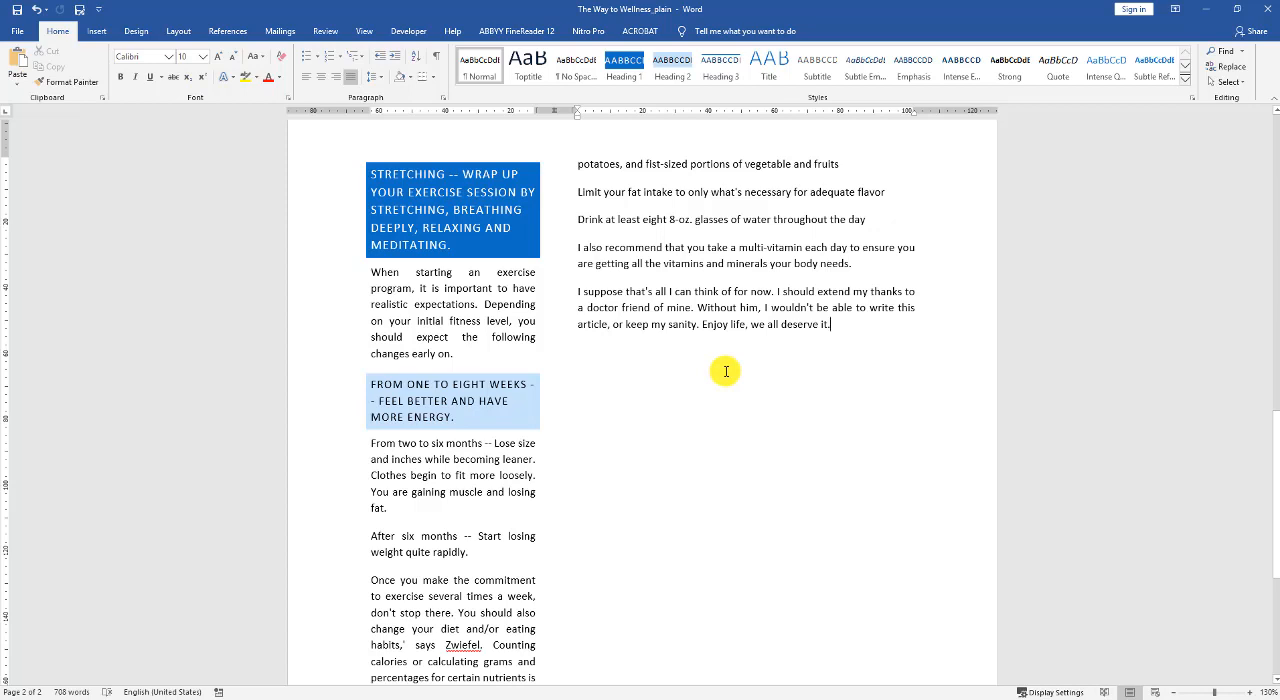
Insert a page break after the document's last paragraph to start a new page.
left_click(179, 31)
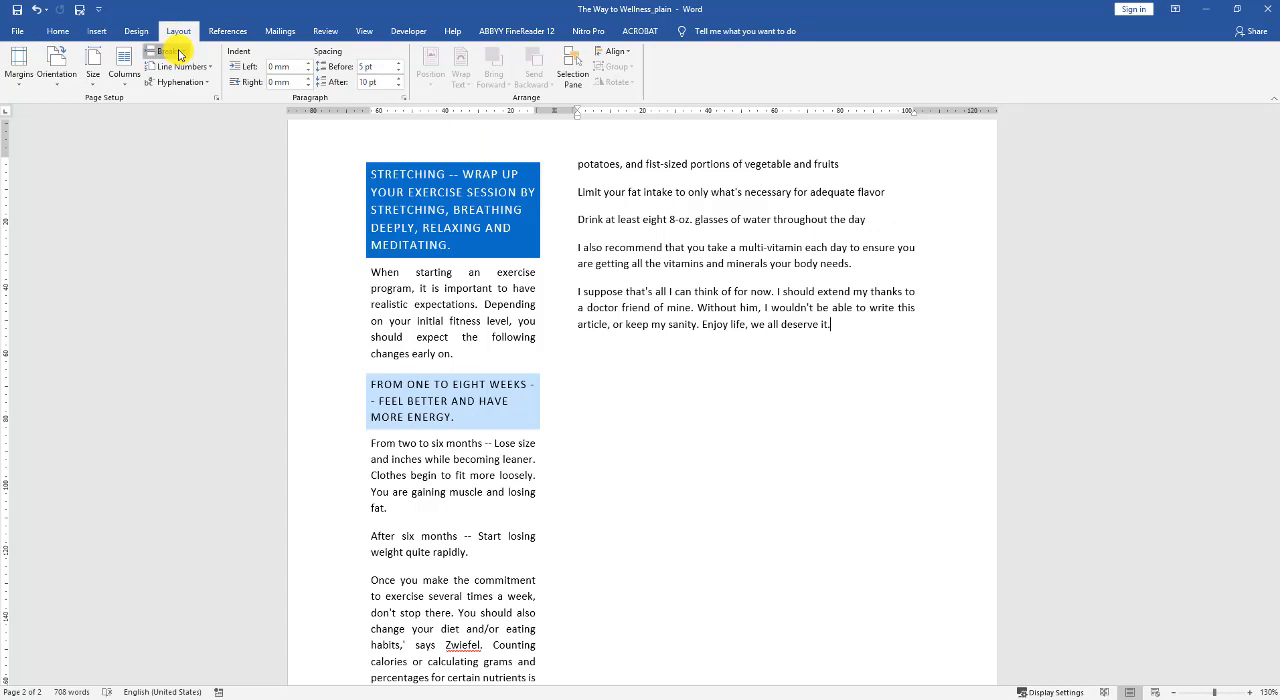
left_click(170, 51)
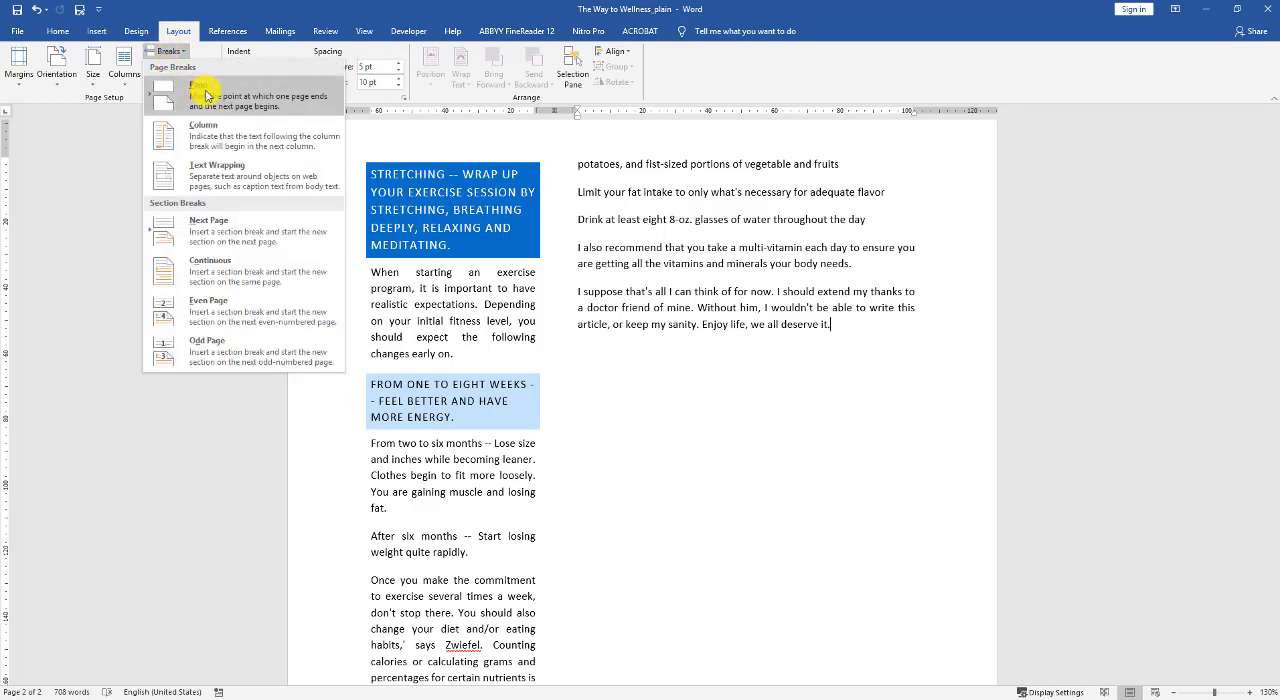
left_click(205, 95)
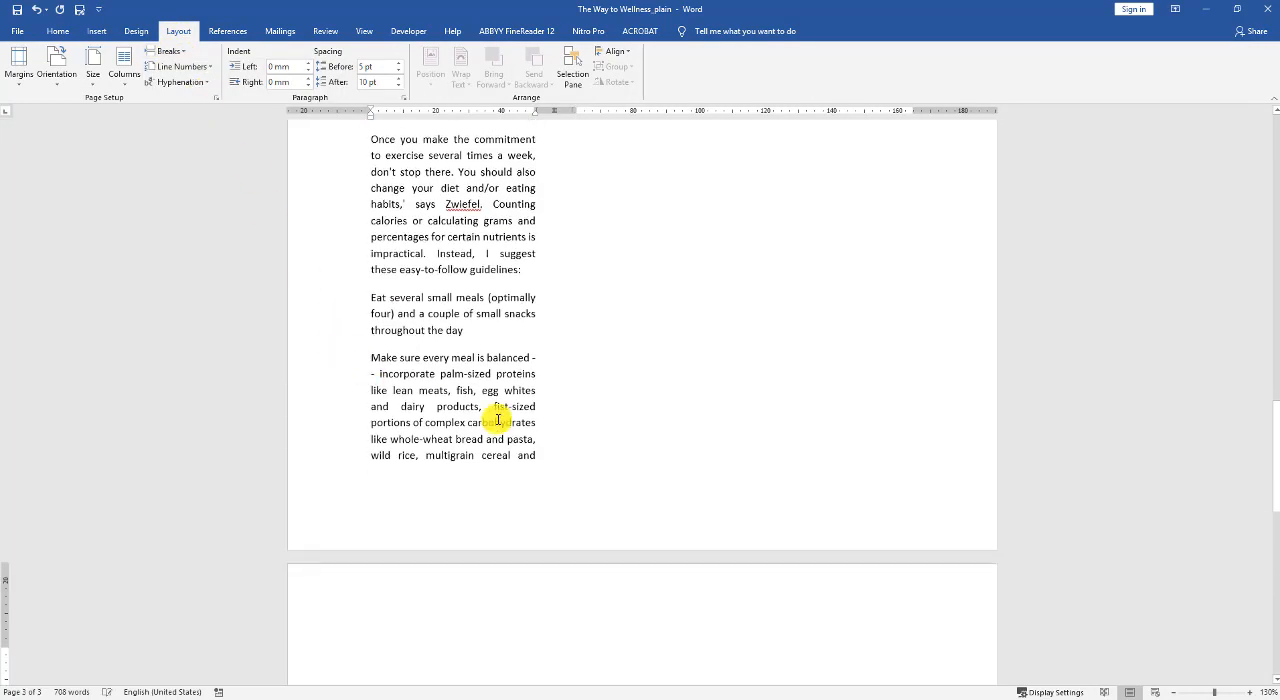
scroll(543, 443, "down", 4)
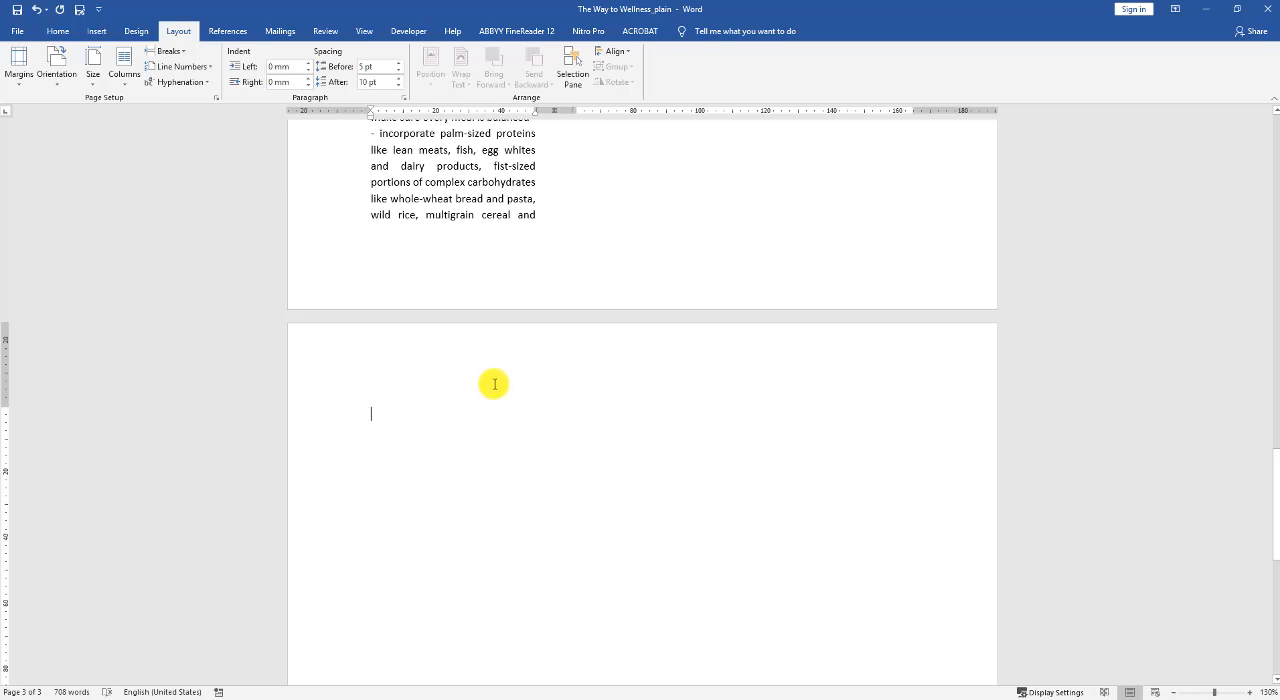
left_click(358, 33)
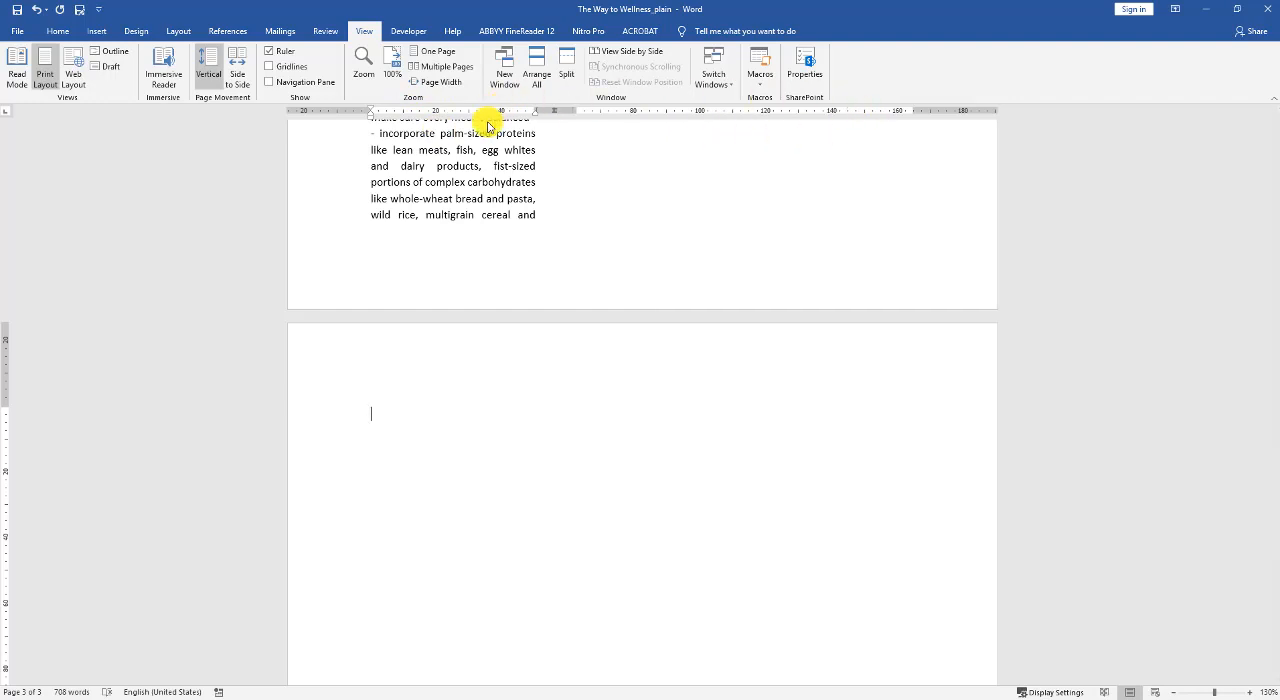
scroll(597, 397, "down", 3)
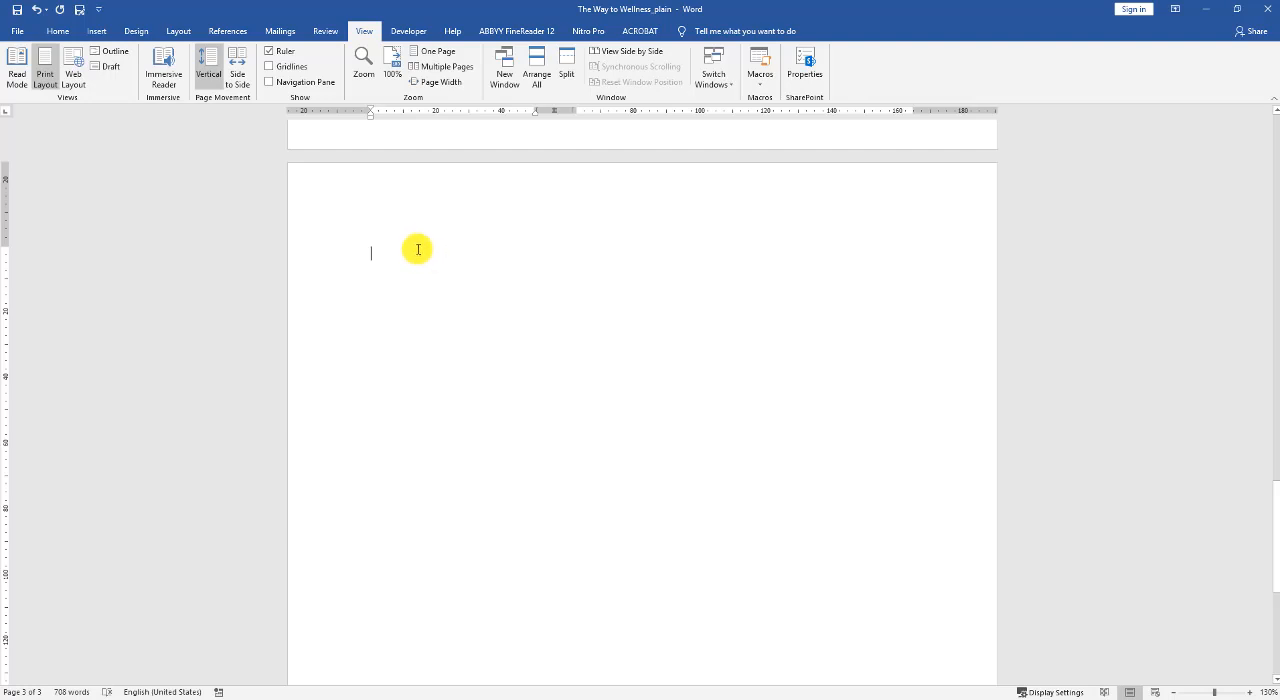
Switch the new page to a one-column layout, applied from this point forward.
left_click(166, 30)
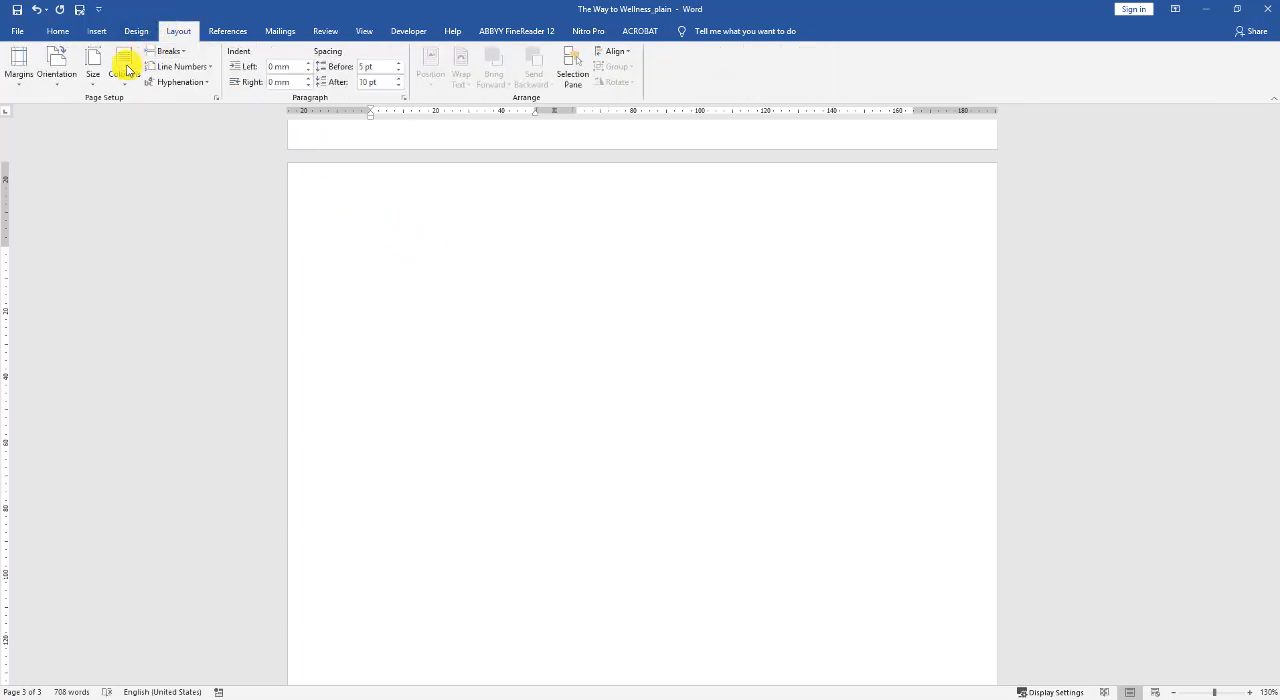
left_click(125, 68)
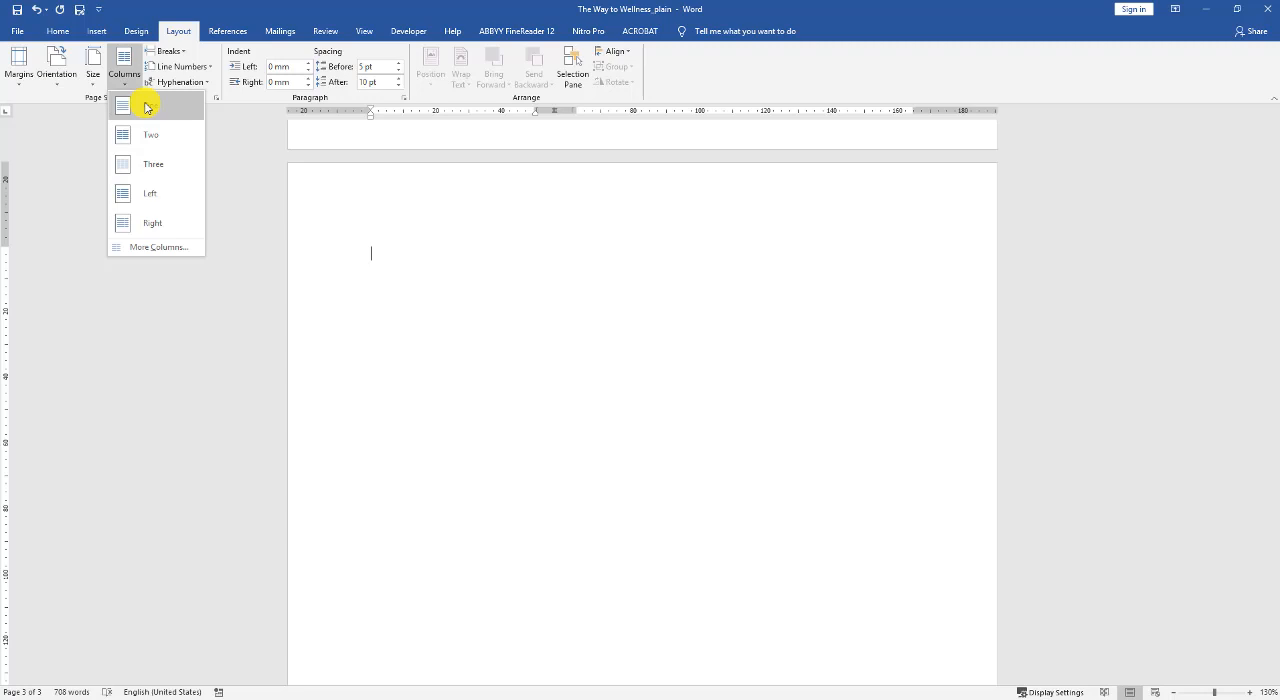
left_click(158, 248)
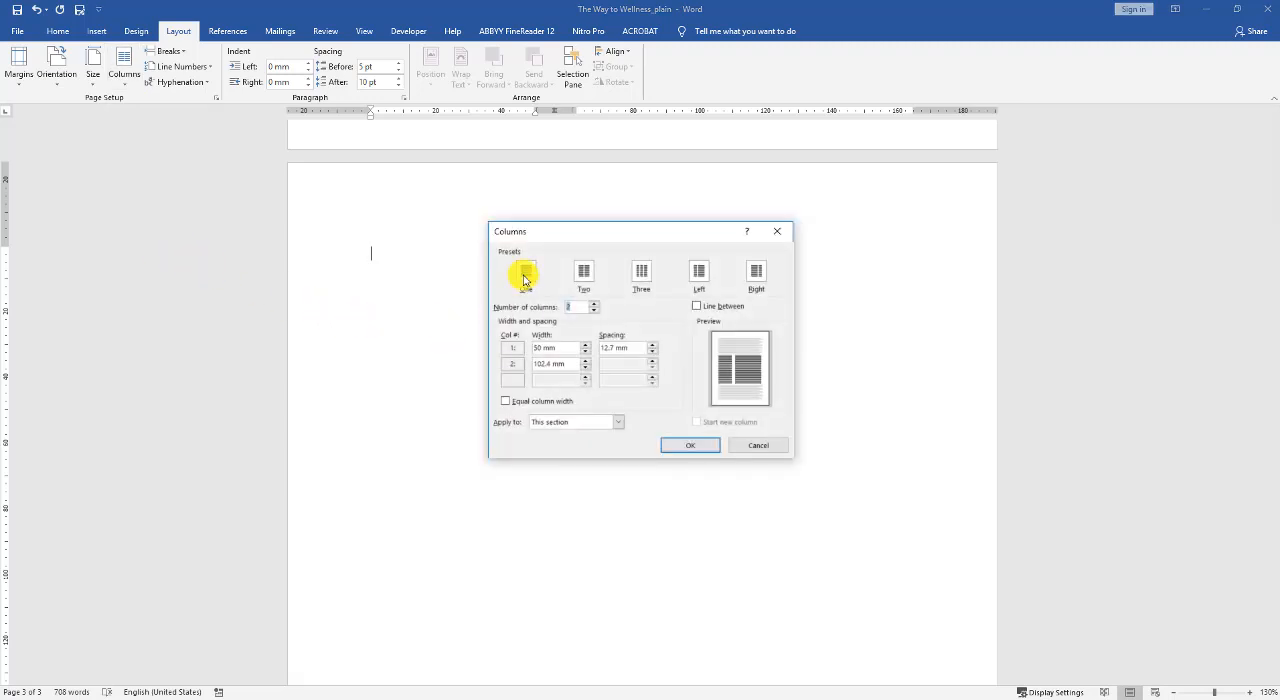
left_click(525, 278)
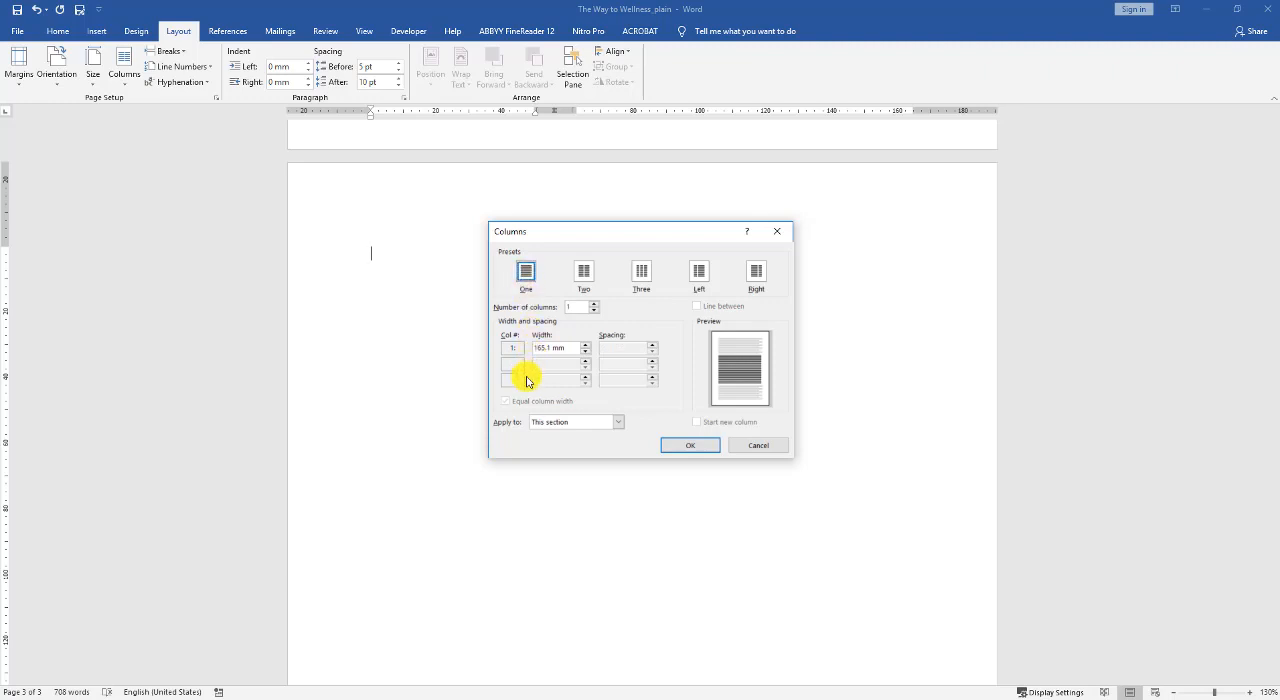
left_click(621, 423)
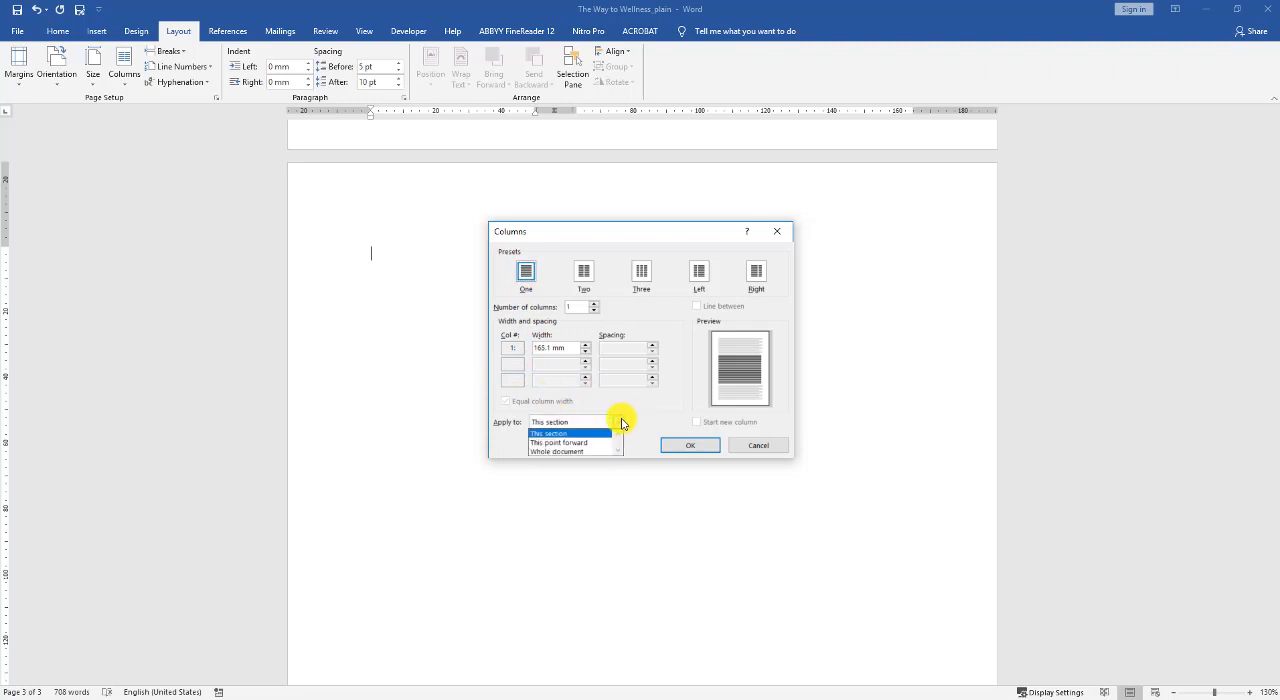
left_click(567, 443)
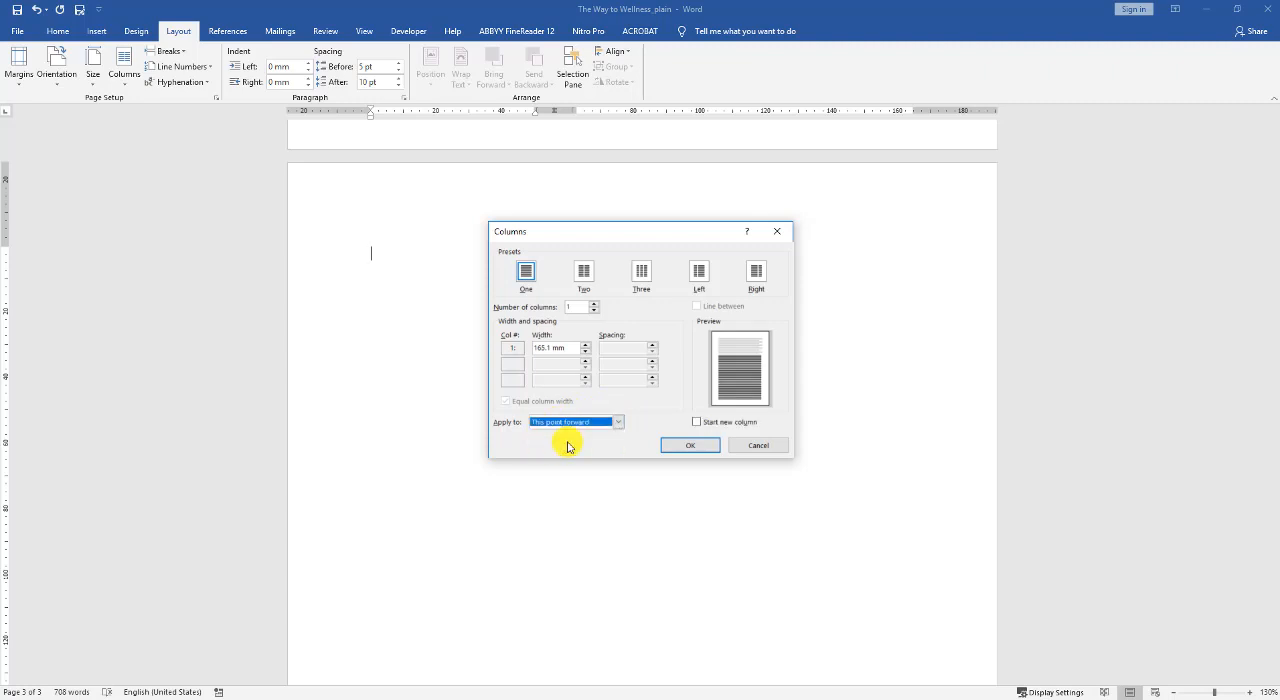
left_click(676, 446)
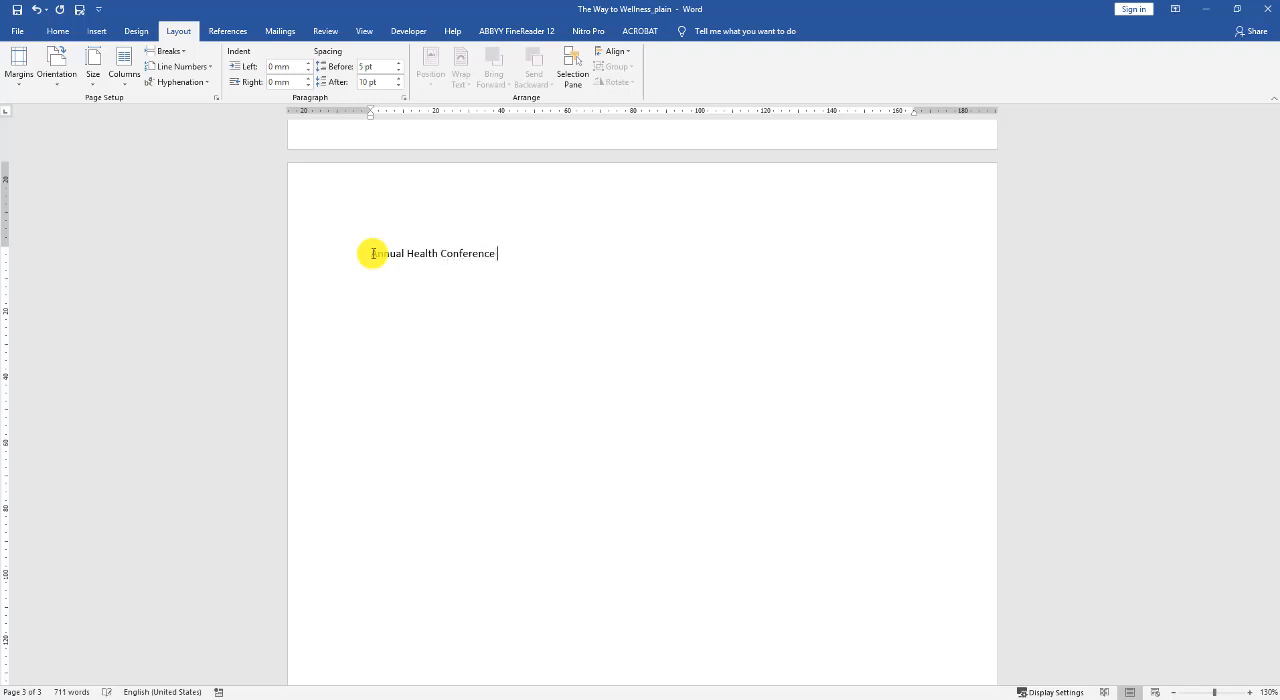
Set the font size of the "Annual Health Conference" title to 26.
left_click_drag(500, 252, 346, 243)
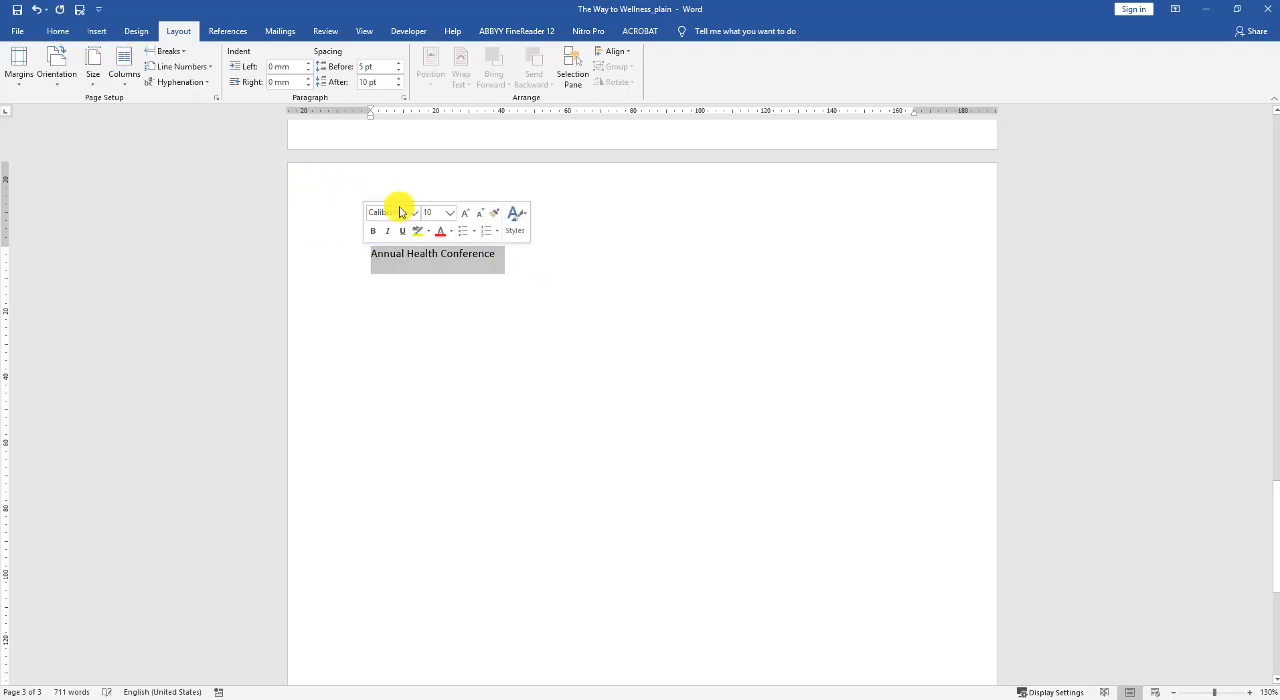
left_click(455, 214)
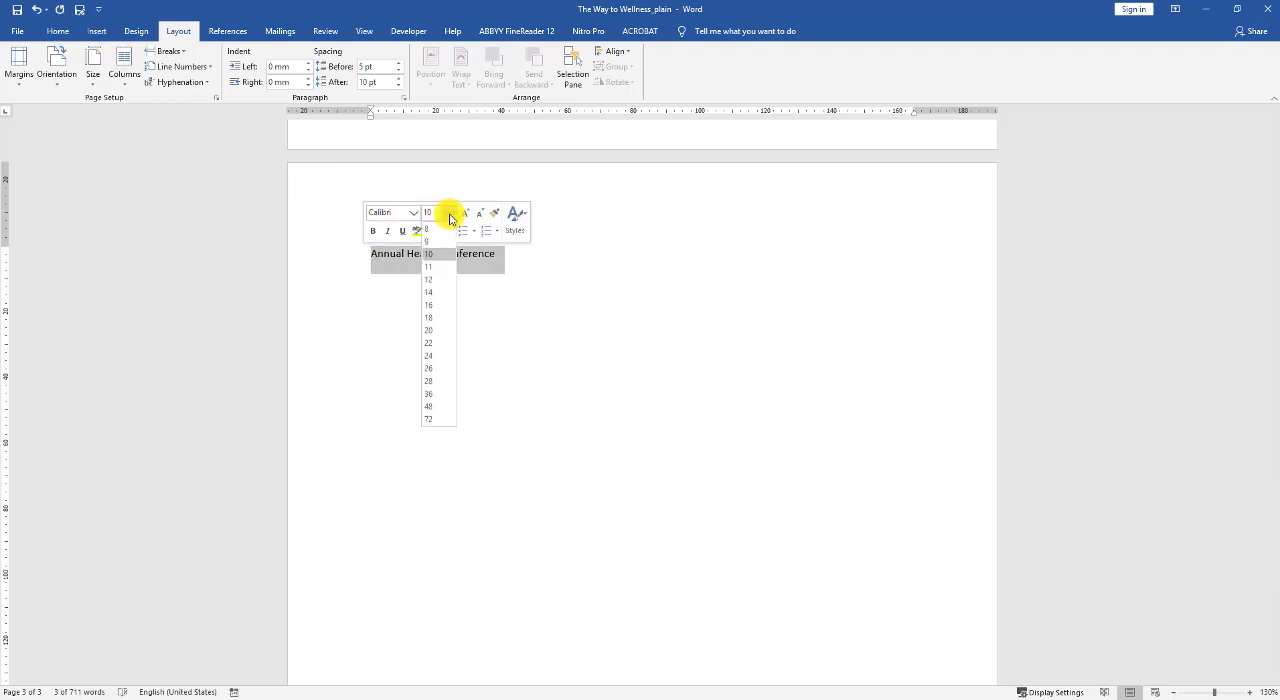
left_click(429, 367)
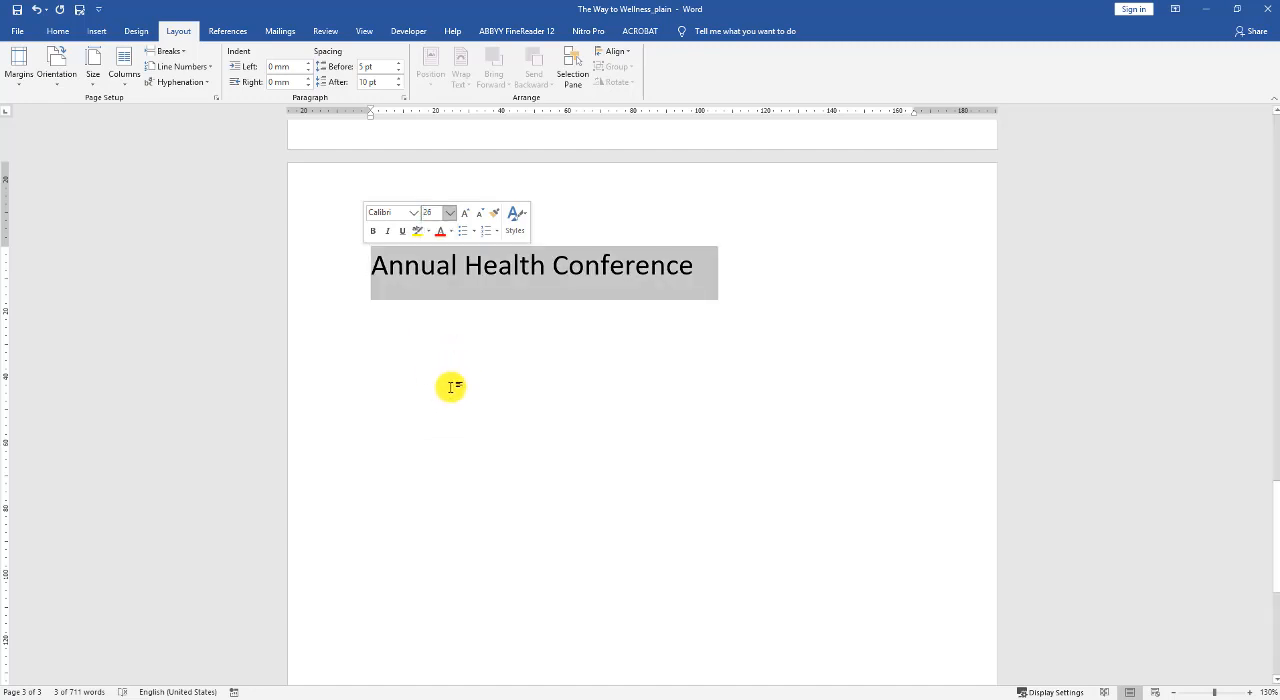
Change the title's font color to a dark near-black shade from the theme colors.
left_click(368, 276)
left_click_drag(465, 275, 677, 272)
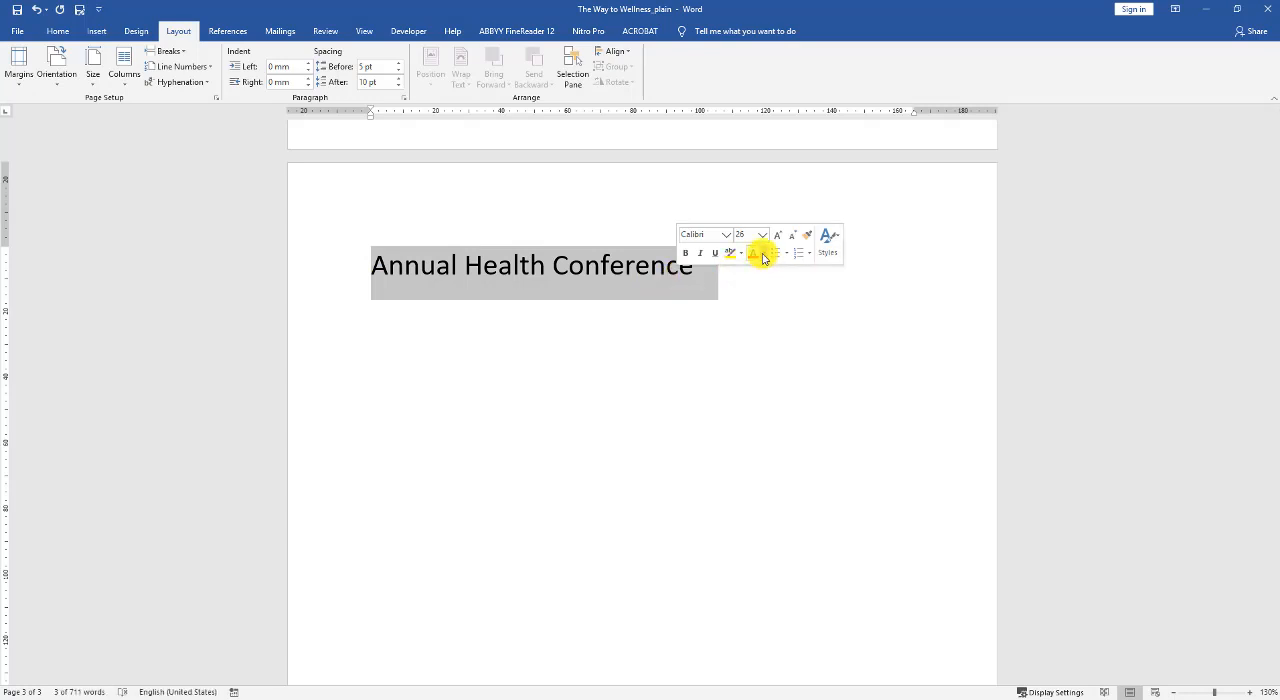
left_click(763, 256)
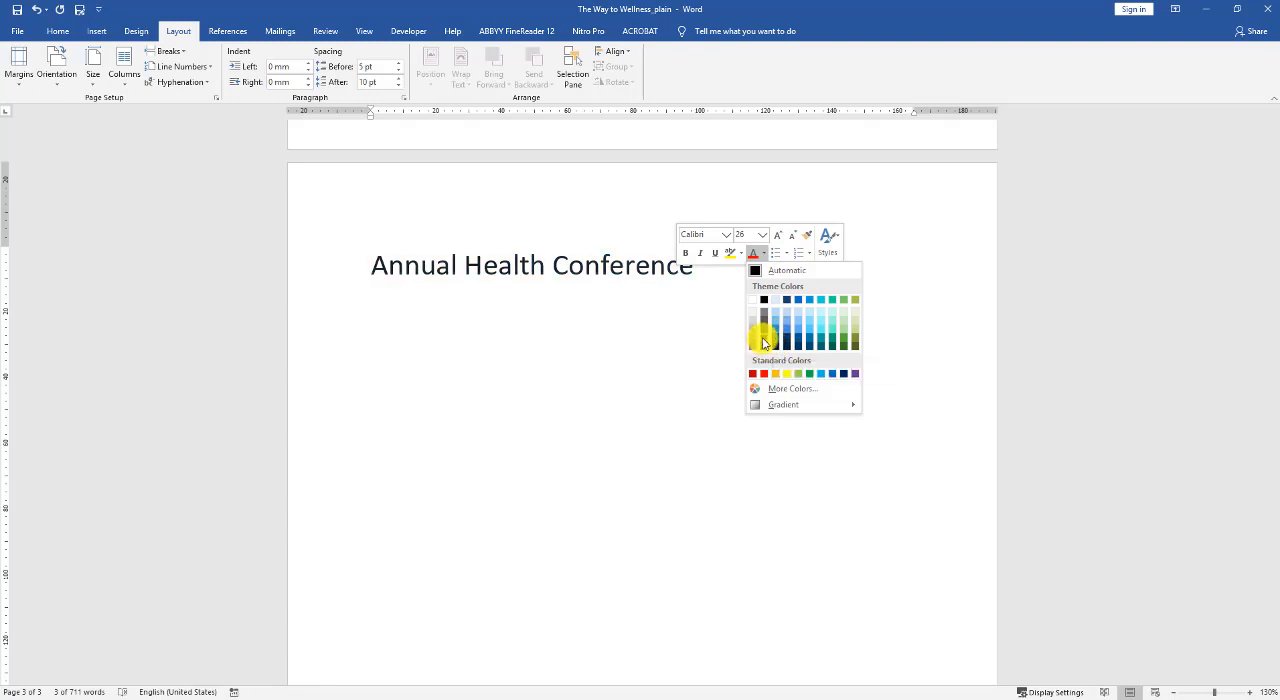
left_click(763, 340)
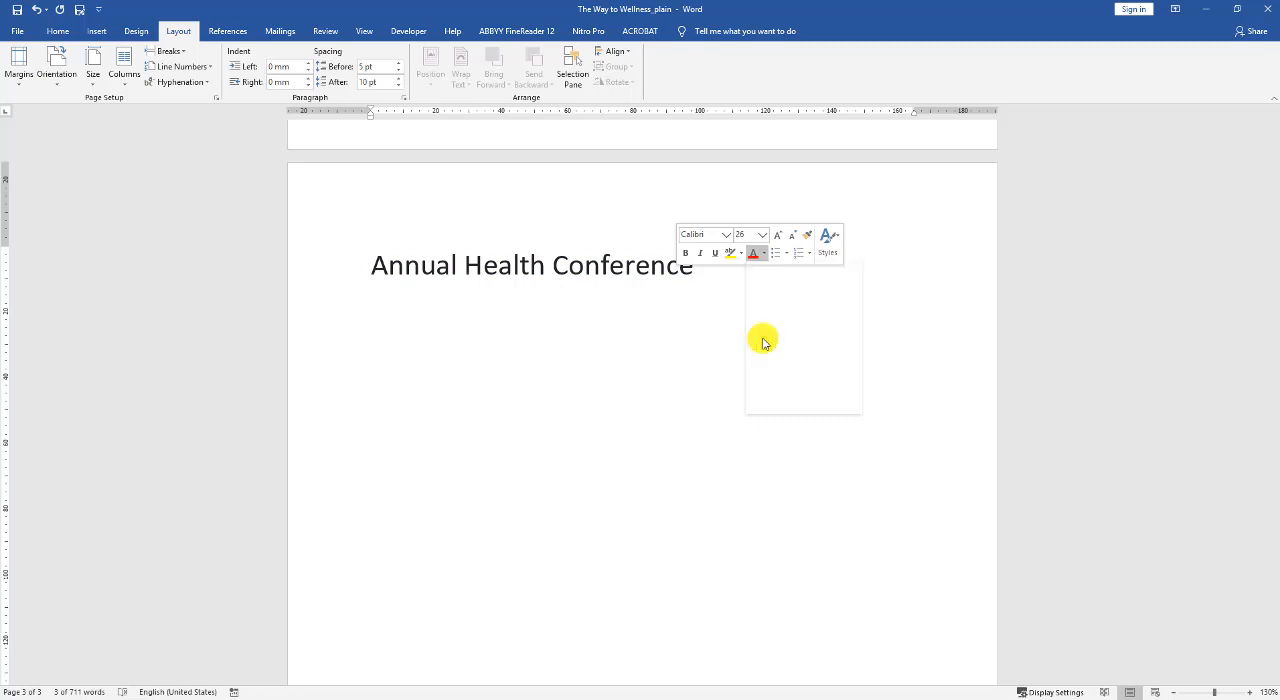
left_click(532, 360)
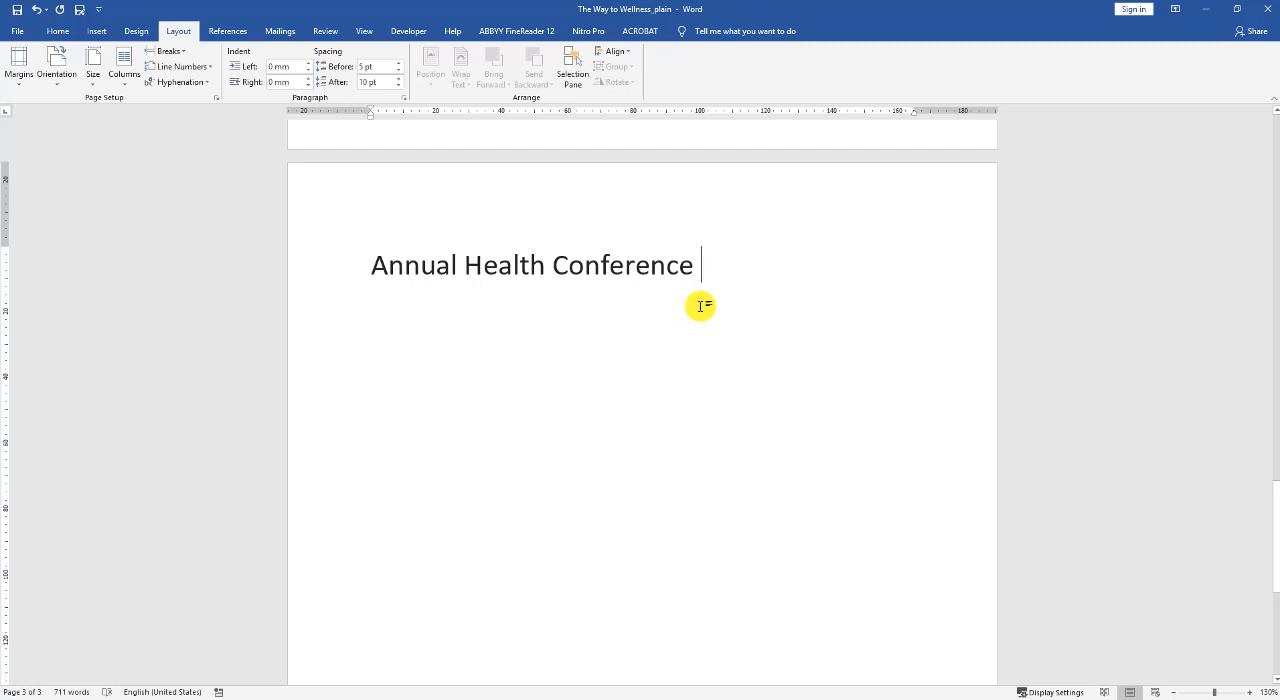
Start a new paragraph below the title with font size 10 and black theme text color.
mouse_move(699, 285)
left_mouse_down()
mouse_move(660, 271)
mouse_move(397, 271)
left_mouse_up()
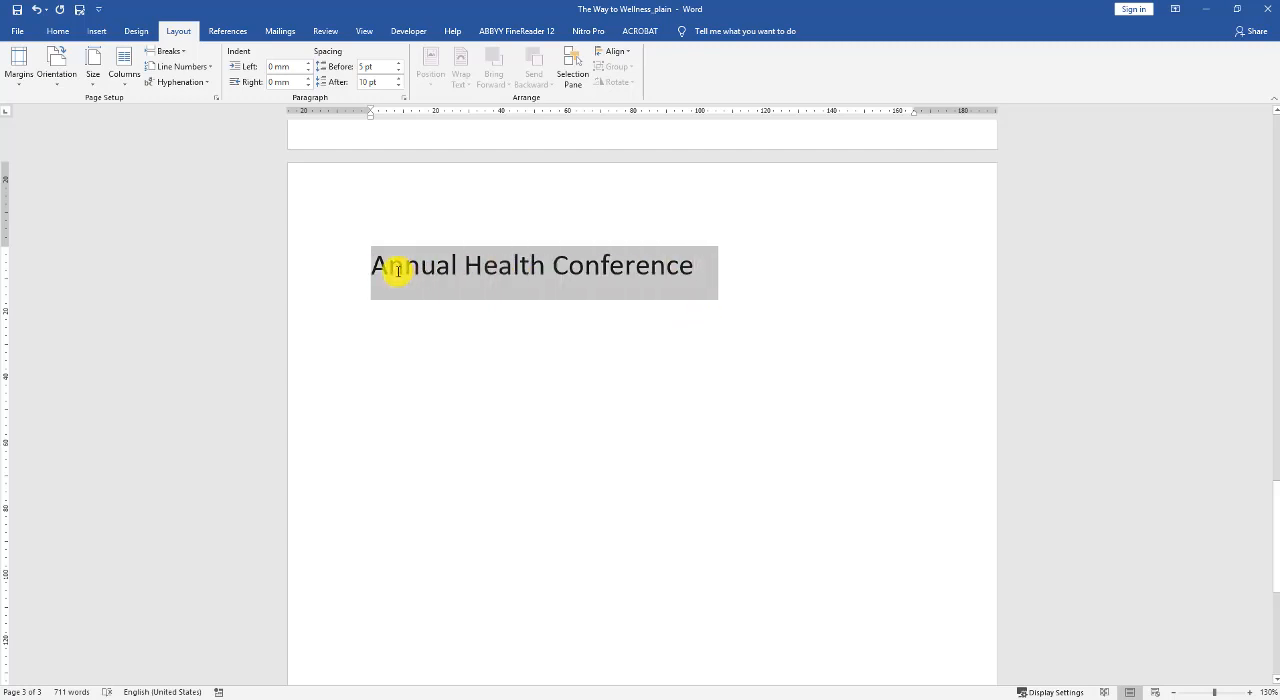
left_click(60, 31)
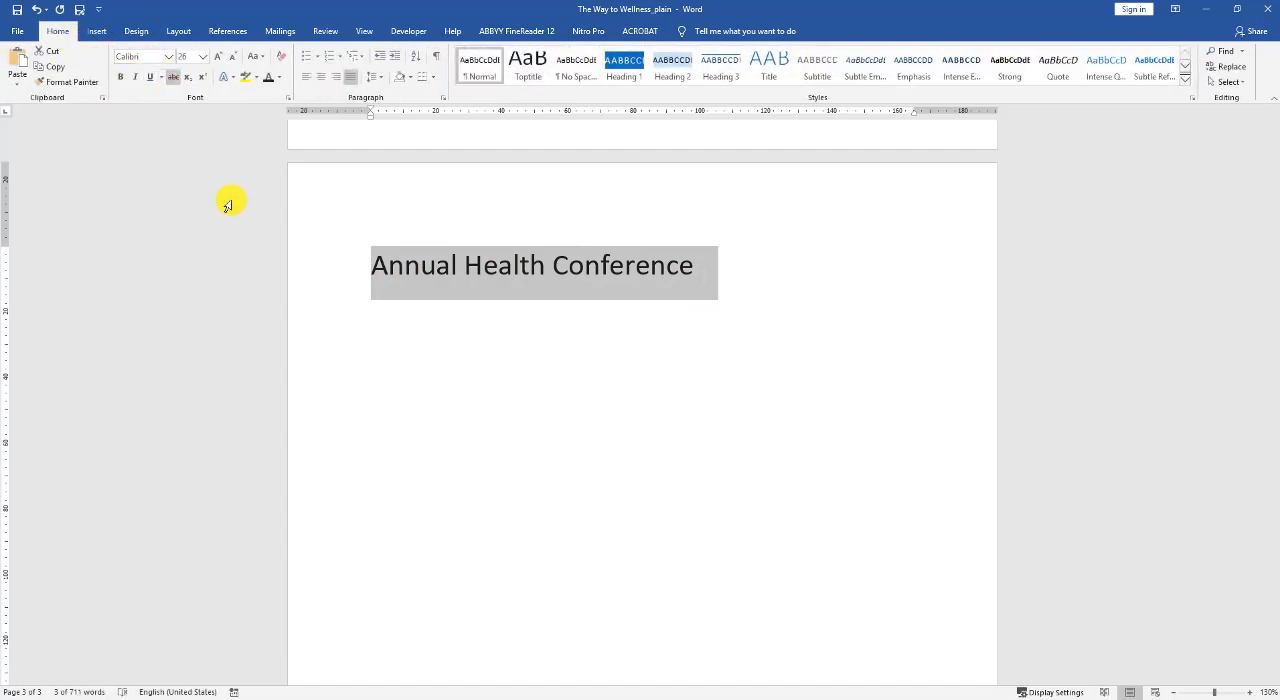
left_click(397, 319)
left_click(696, 279)
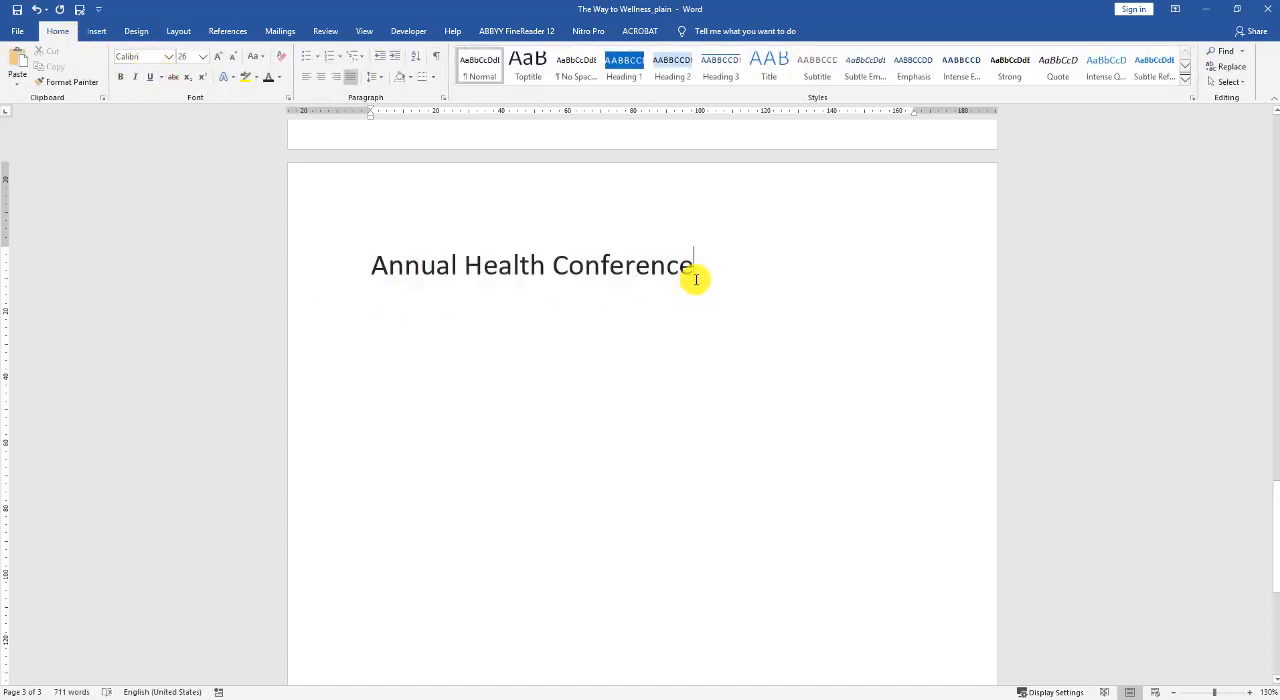
key("Return")
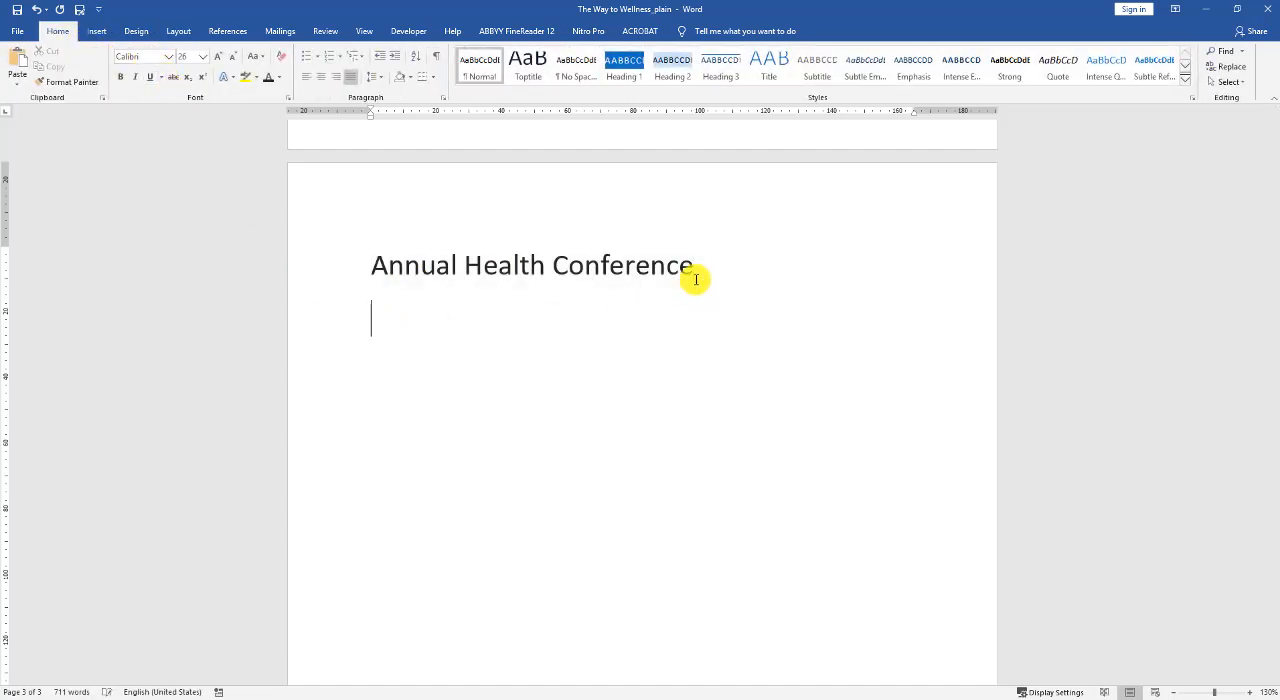
left_click(203, 57)
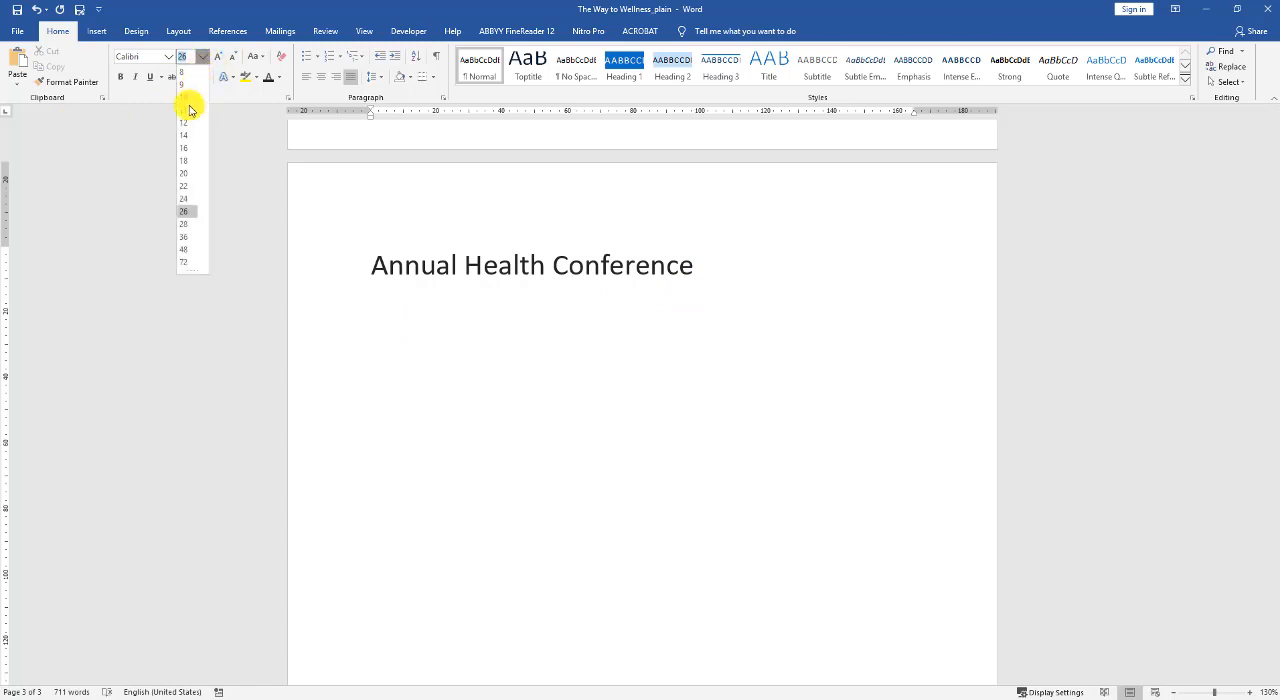
left_click(188, 96)
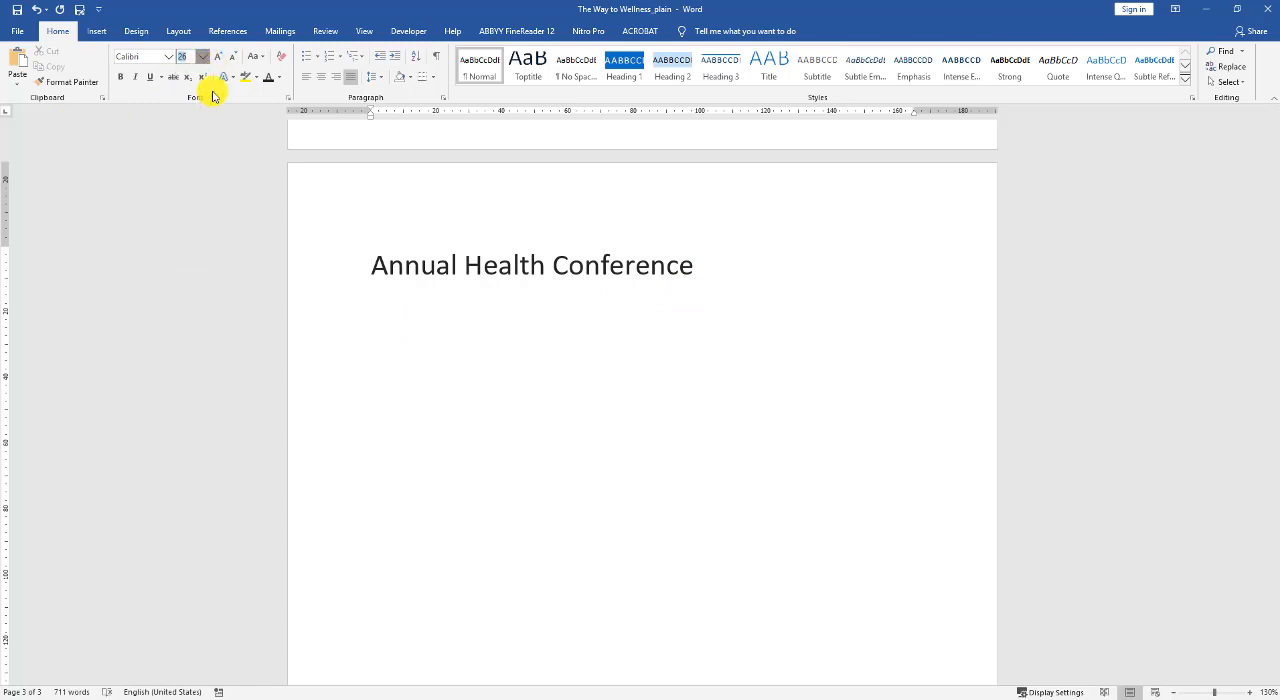
left_click(278, 78)
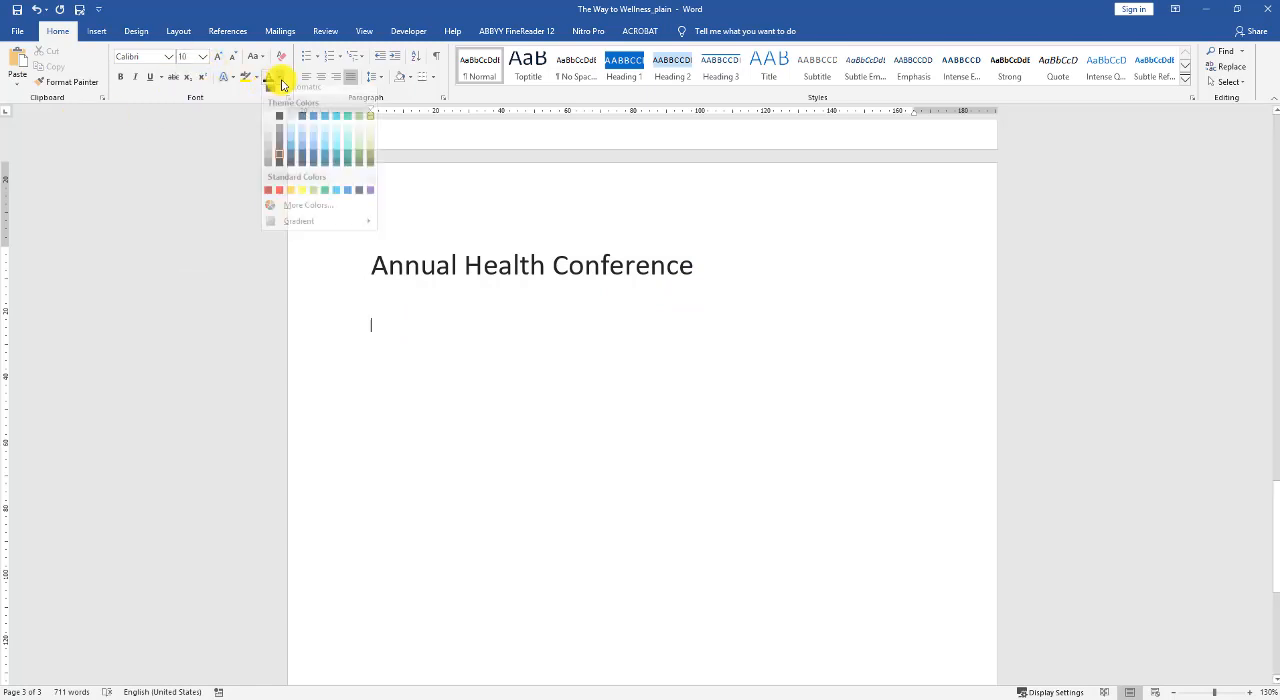
left_click(278, 125)
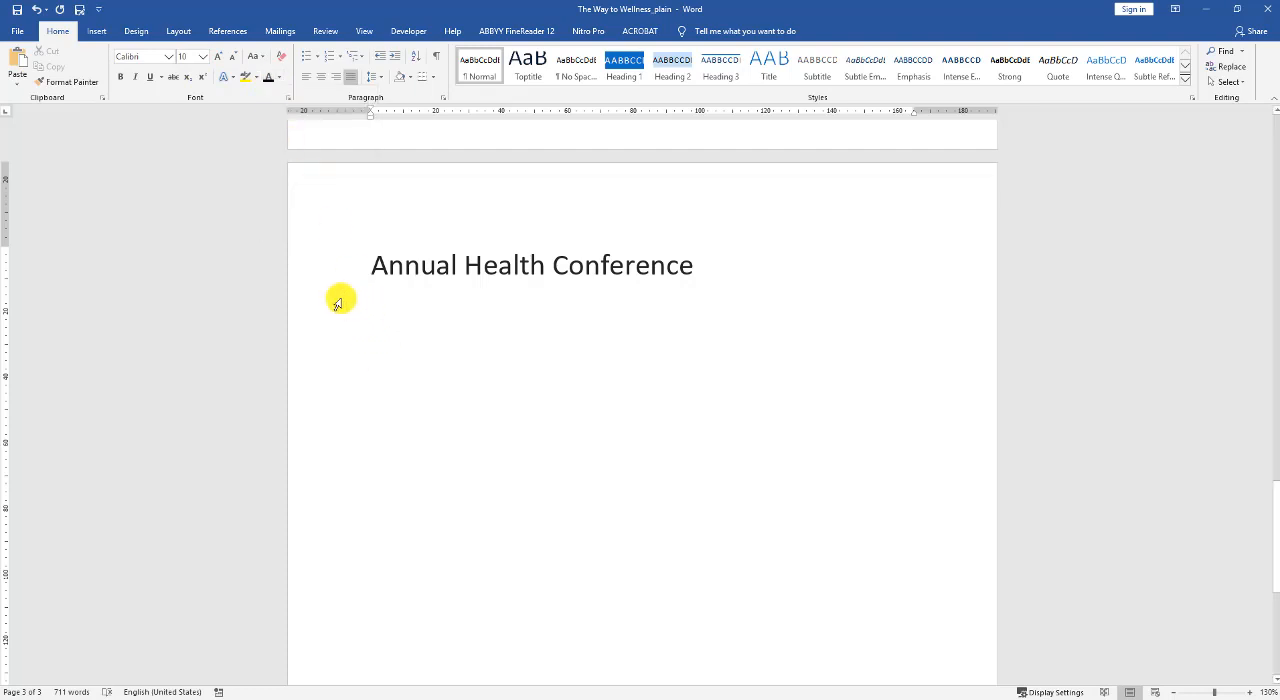
Insert a table with 3 columns and 6 rows below the title.
left_click(97, 31)
left_click(112, 72)
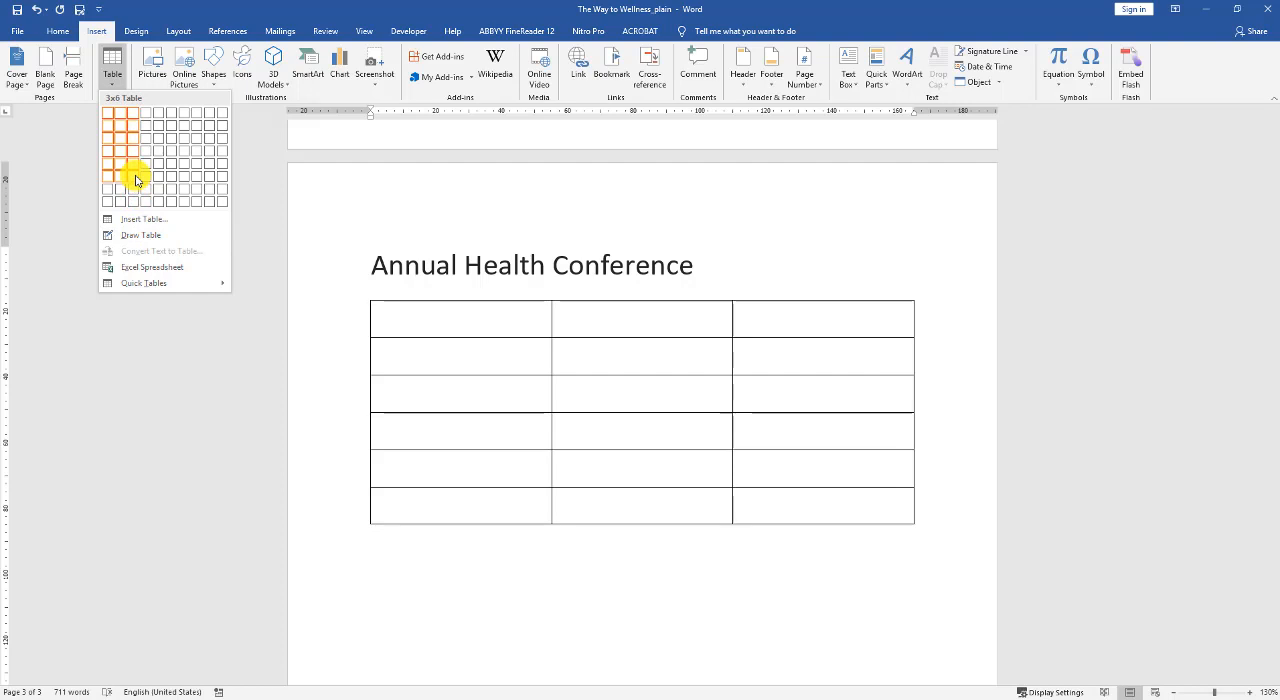
key("Escape")
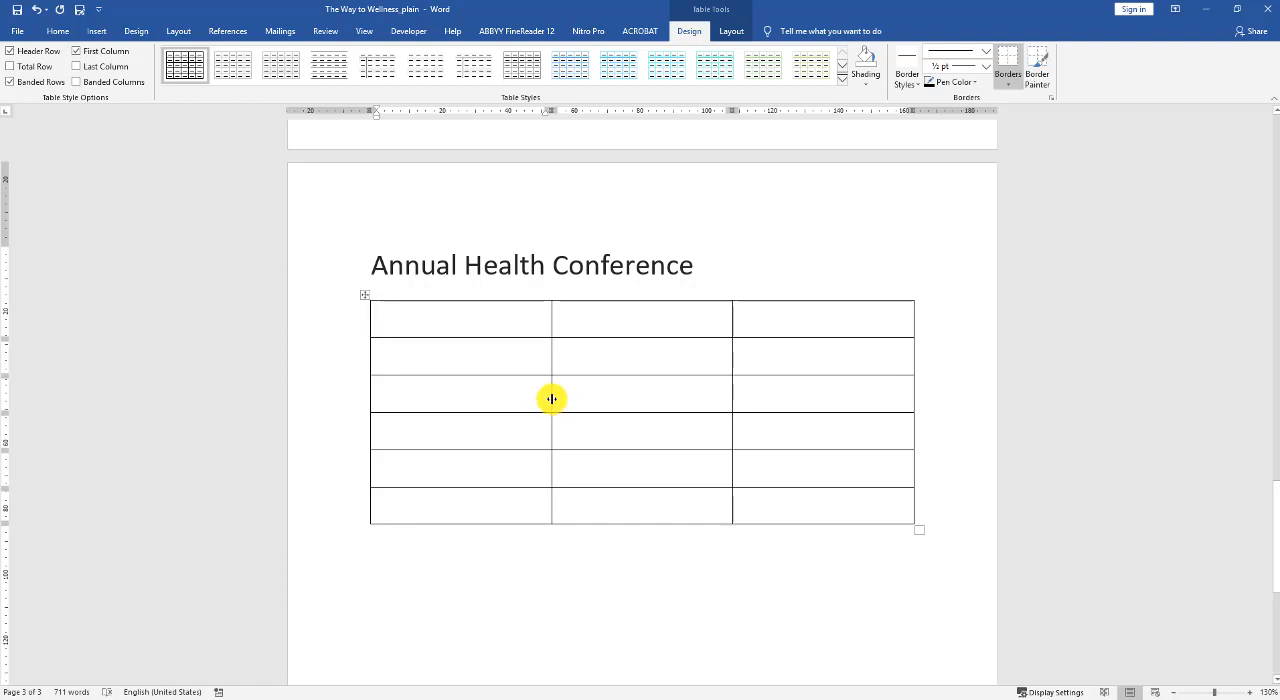
Narrow the table's first and second columns to about 22 mm each, giving the remaining width to the third column.
left_click_drag(551, 399, 447, 393)
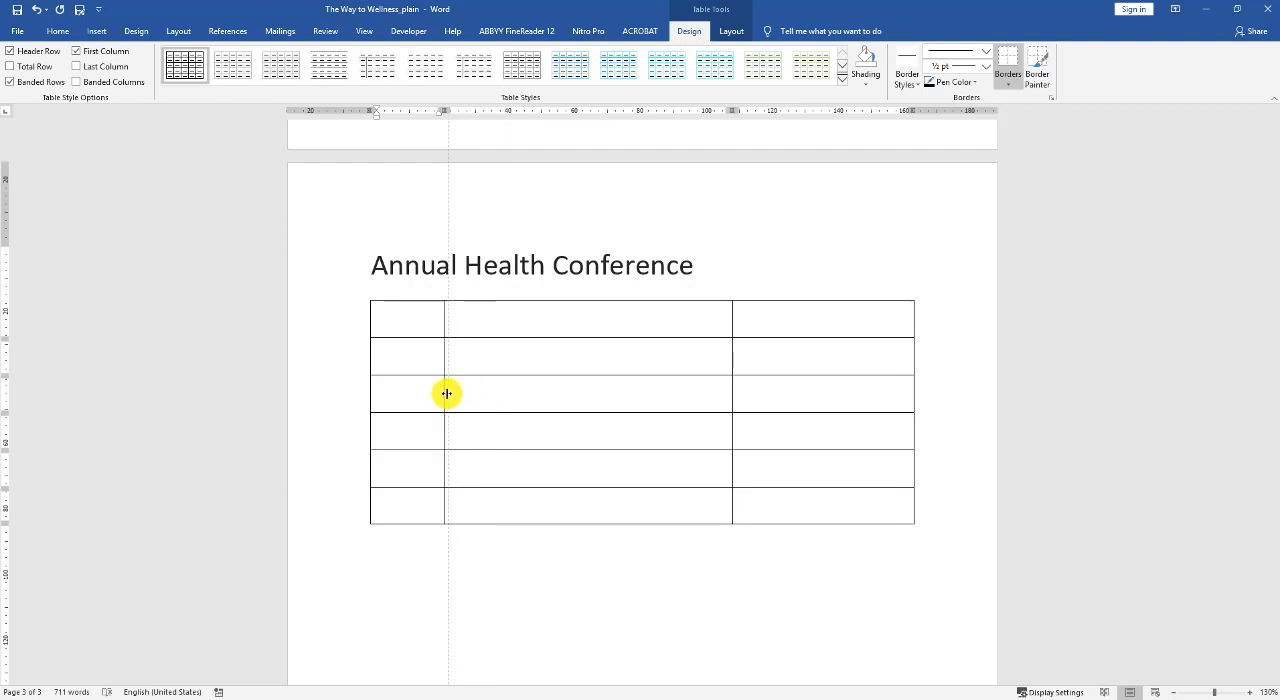
left_click_drag(447, 393, 448, 392)
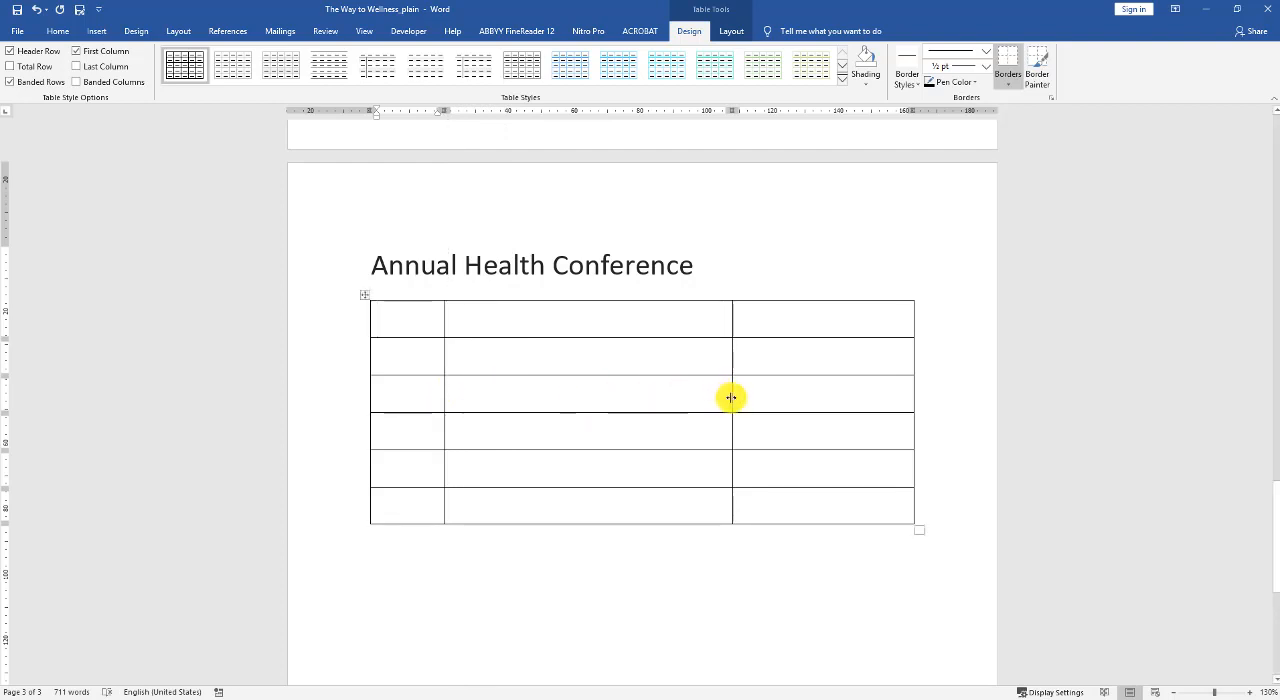
left_click_drag(731, 398, 518, 396)
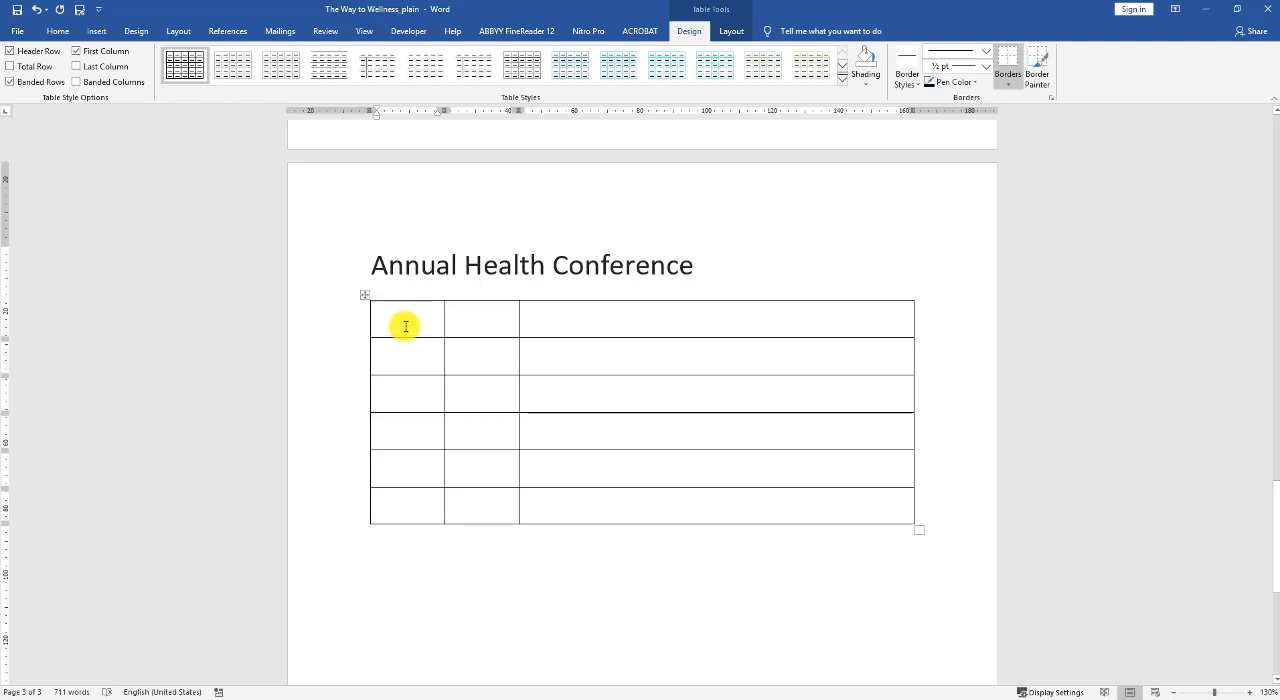
Merge the three cells of the table's first, third and fifth rows into one full-width cell per row.
left_click_drag(405, 324, 544, 325)
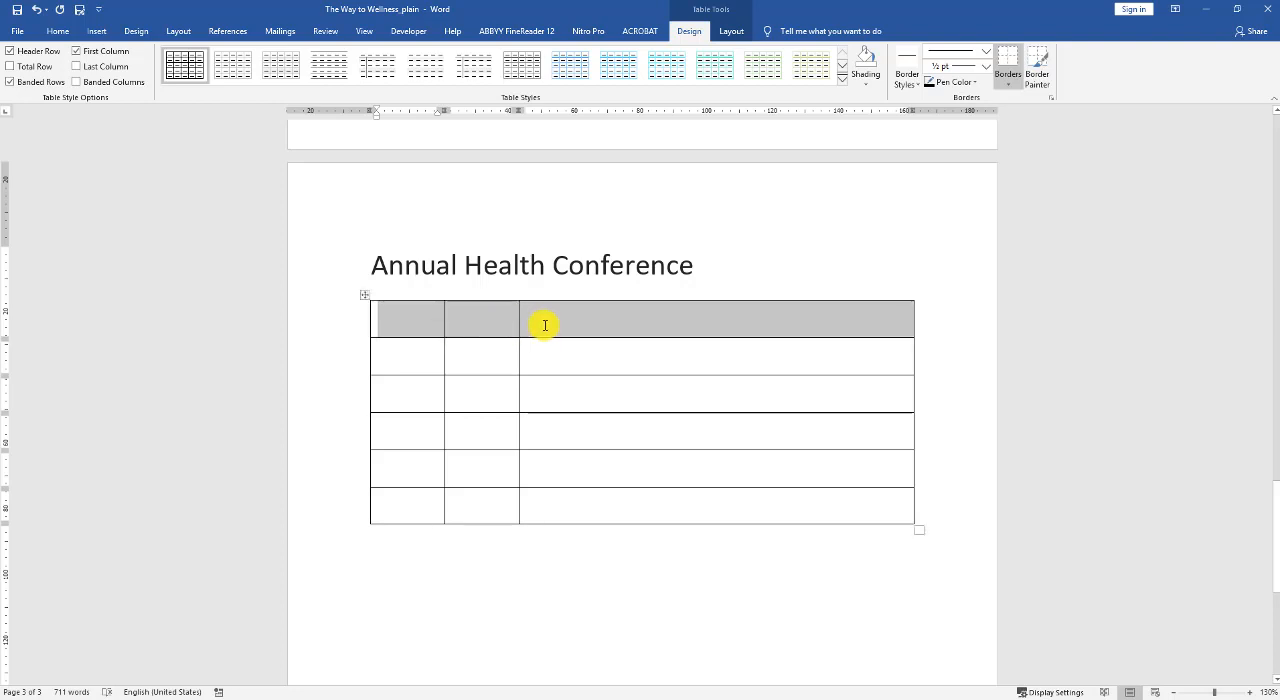
left_click(727, 33)
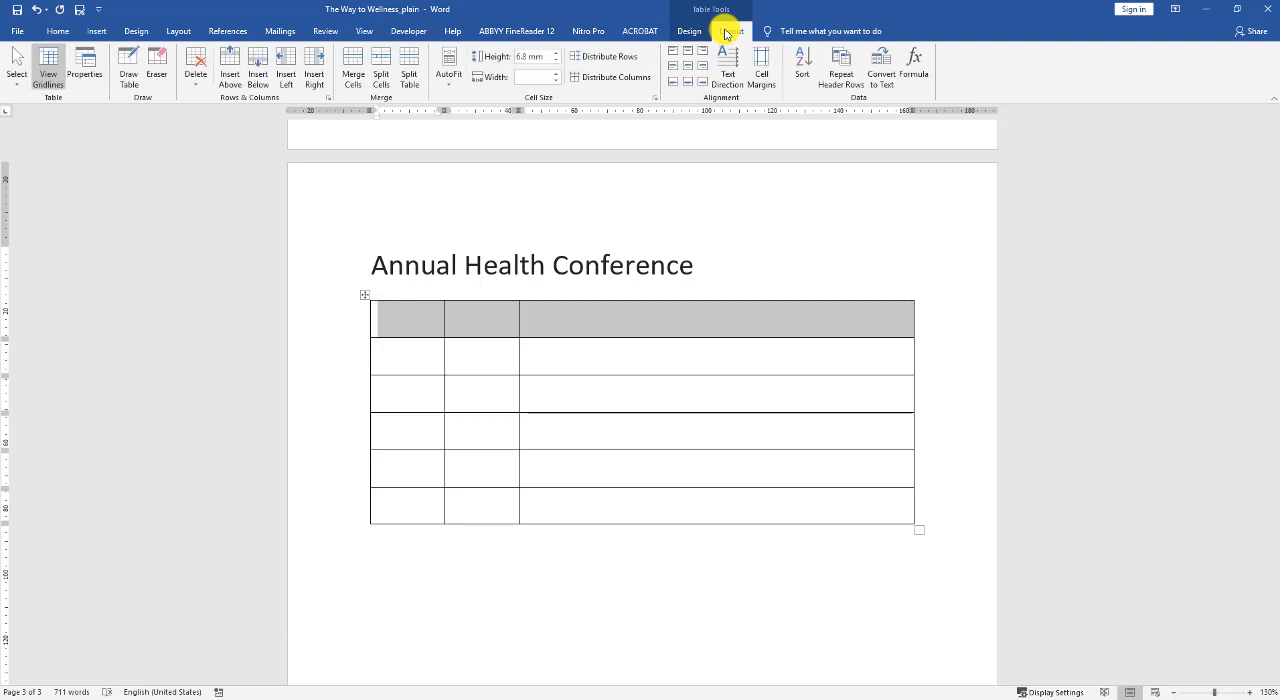
left_click(357, 68)
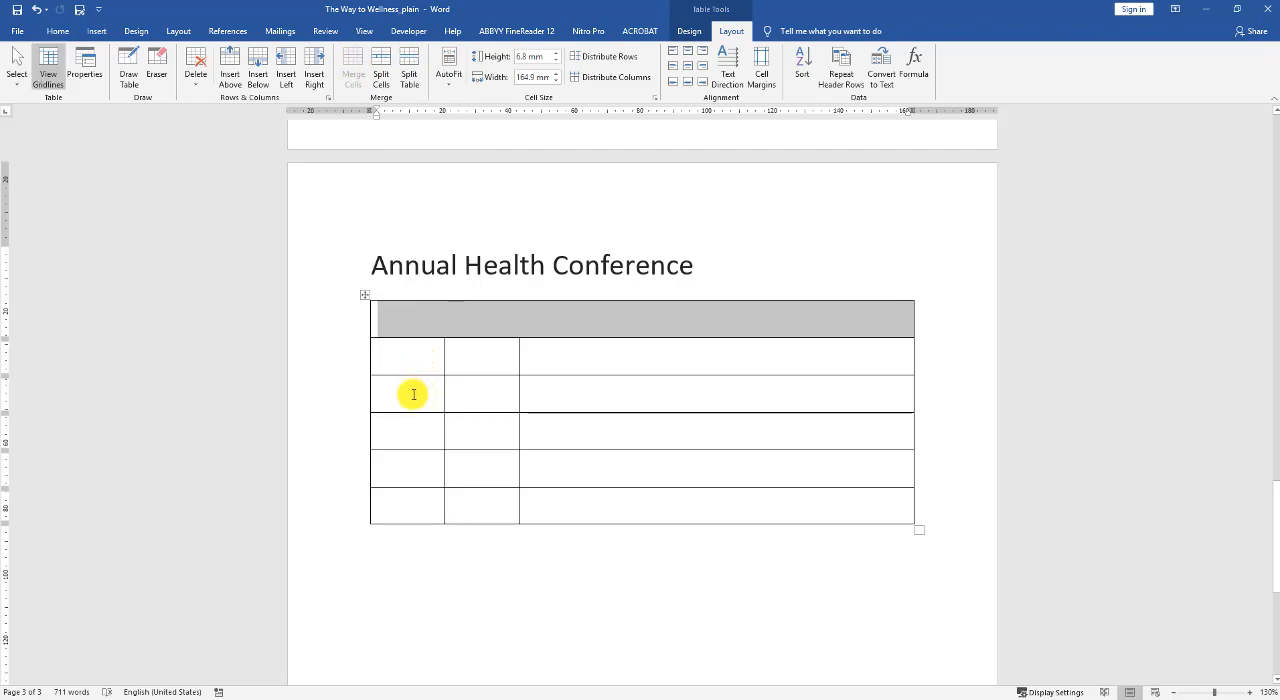
left_click_drag(412, 394, 580, 394)
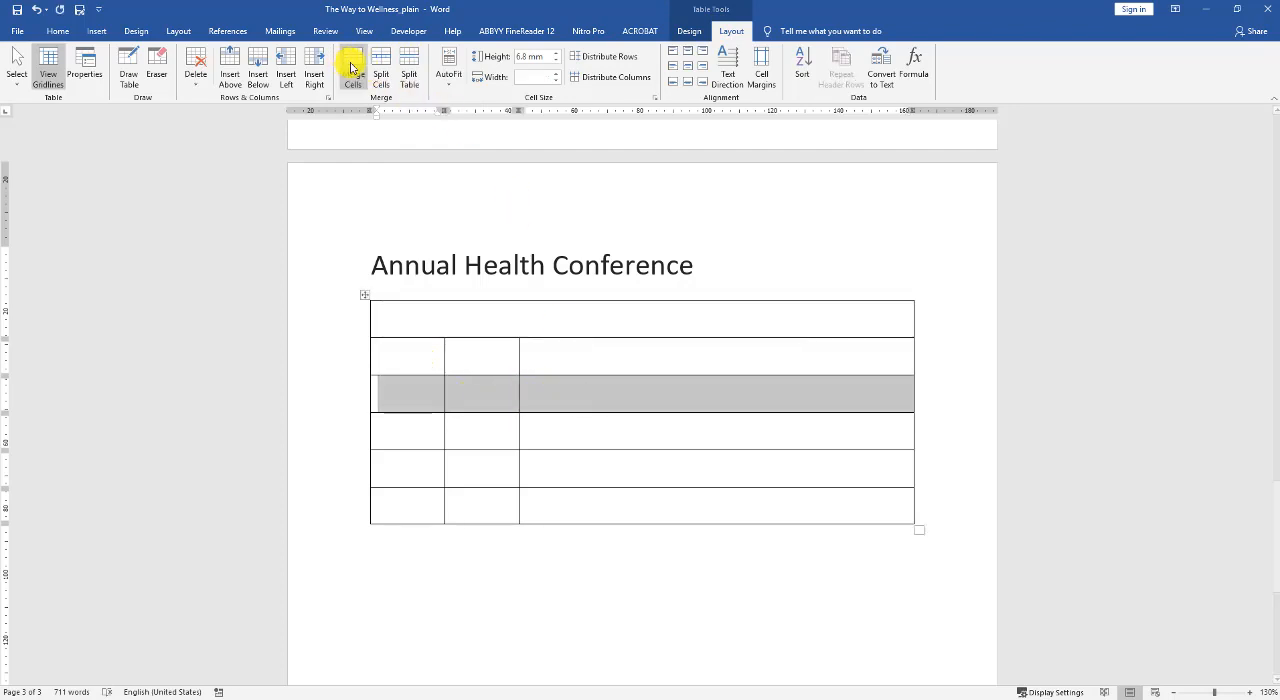
left_click(351, 67)
left_click_drag(403, 471, 628, 472)
Set the font size of the table's first row to 10.
left_click(397, 307)
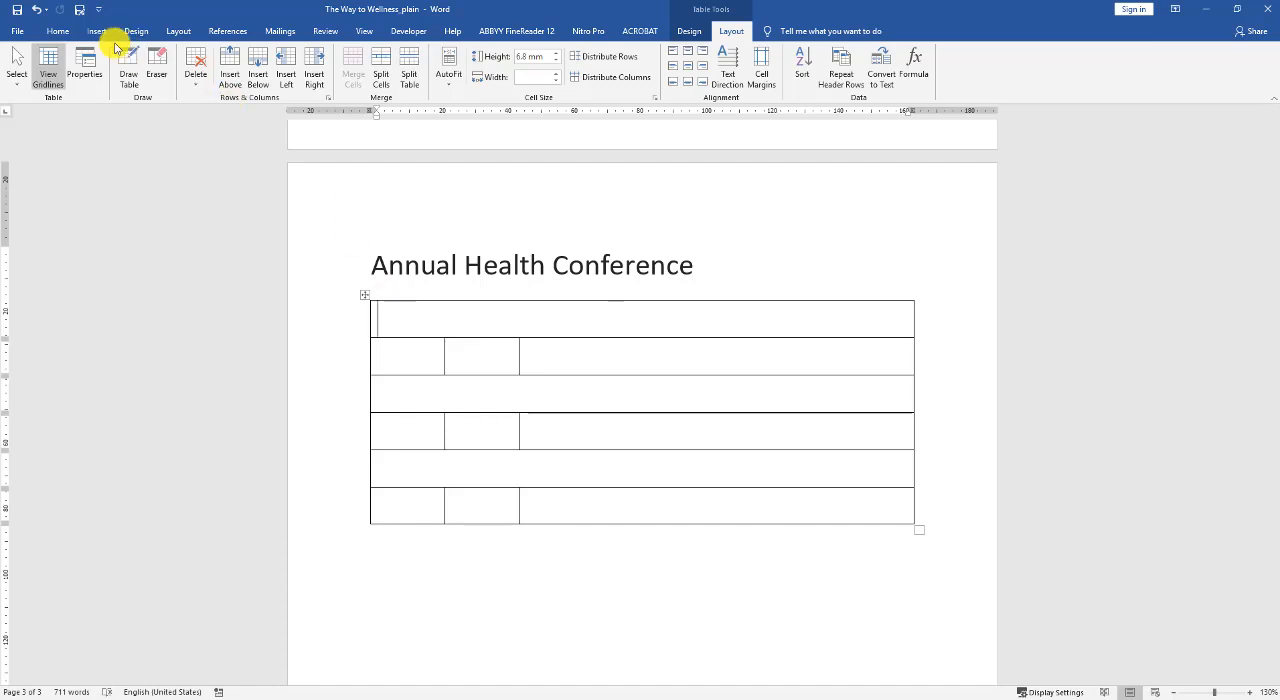
left_click(686, 31)
left_click(728, 31)
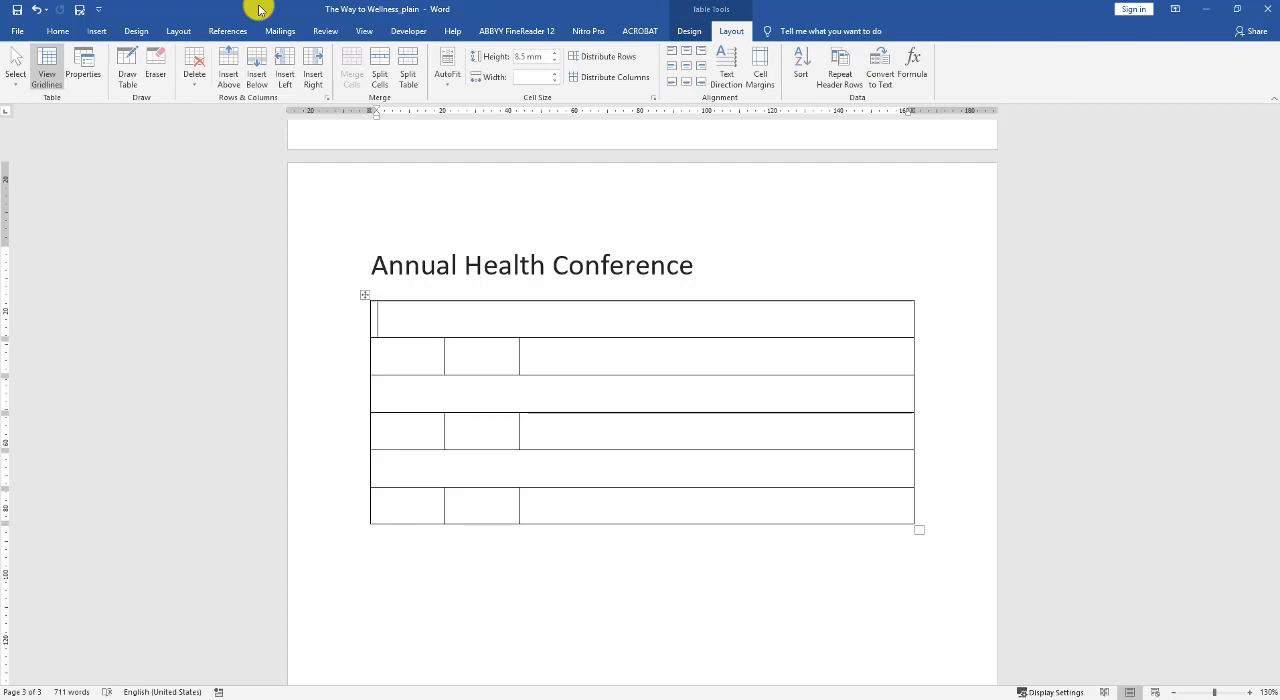
left_click(60, 31)
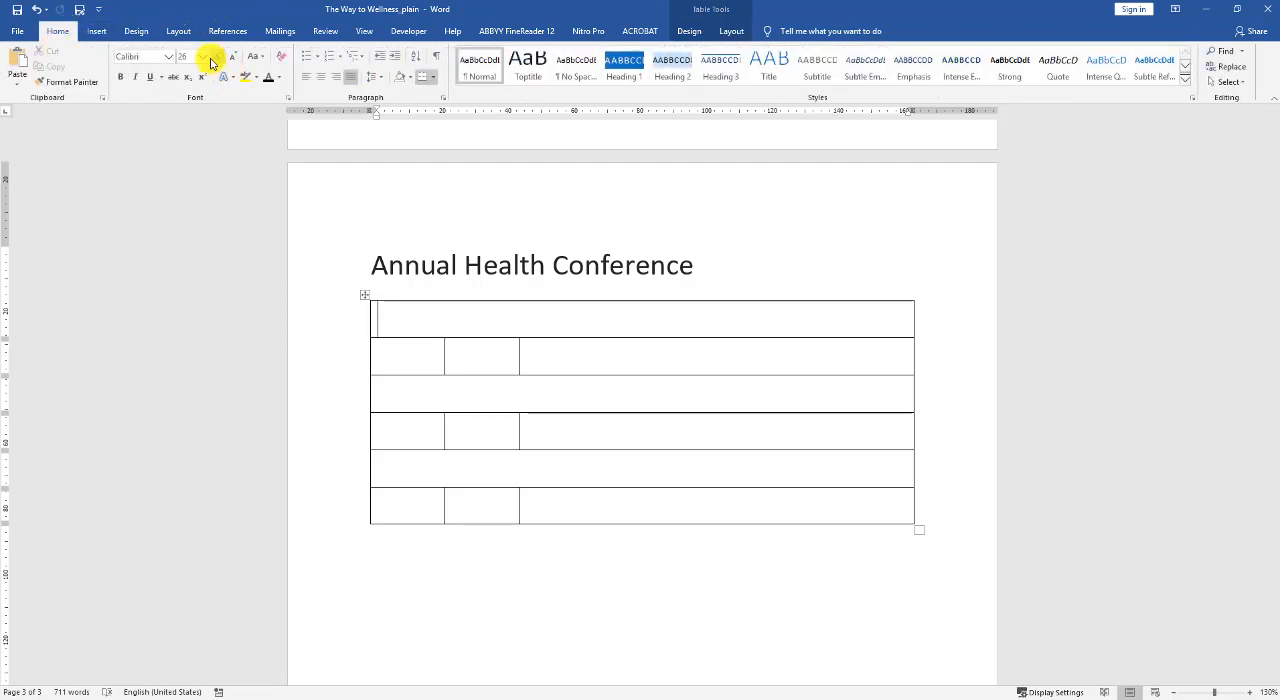
left_click(203, 57)
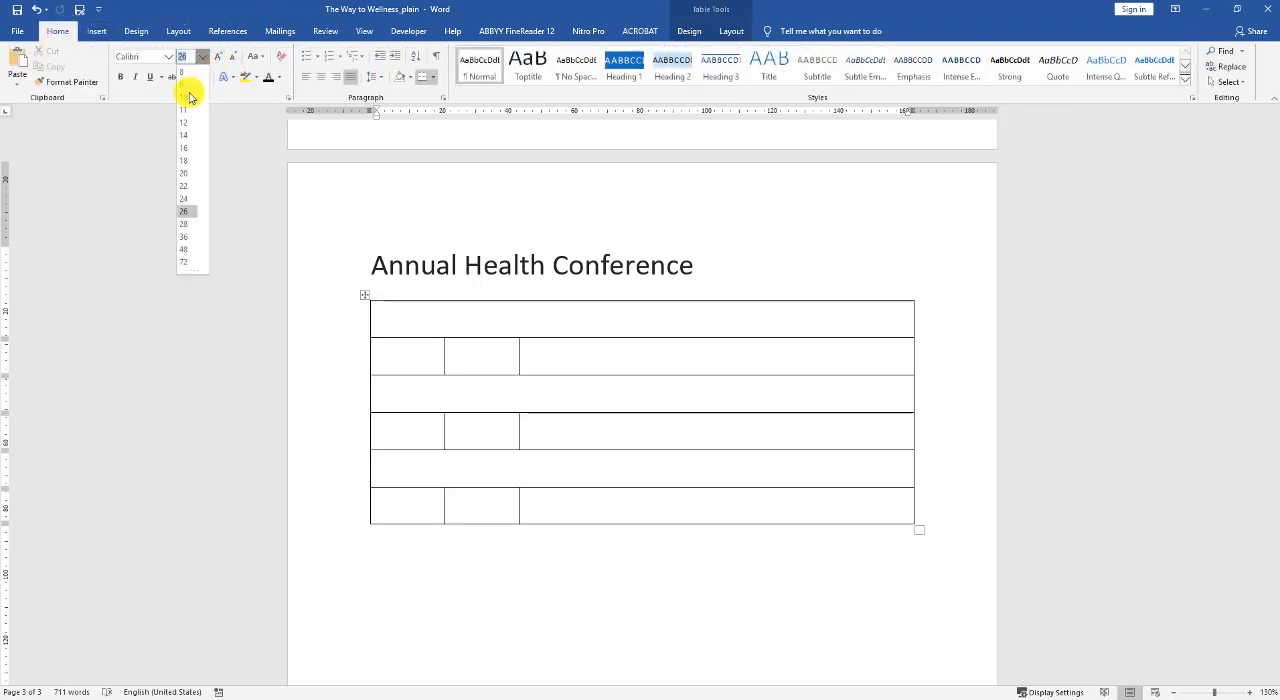
left_click(189, 93)
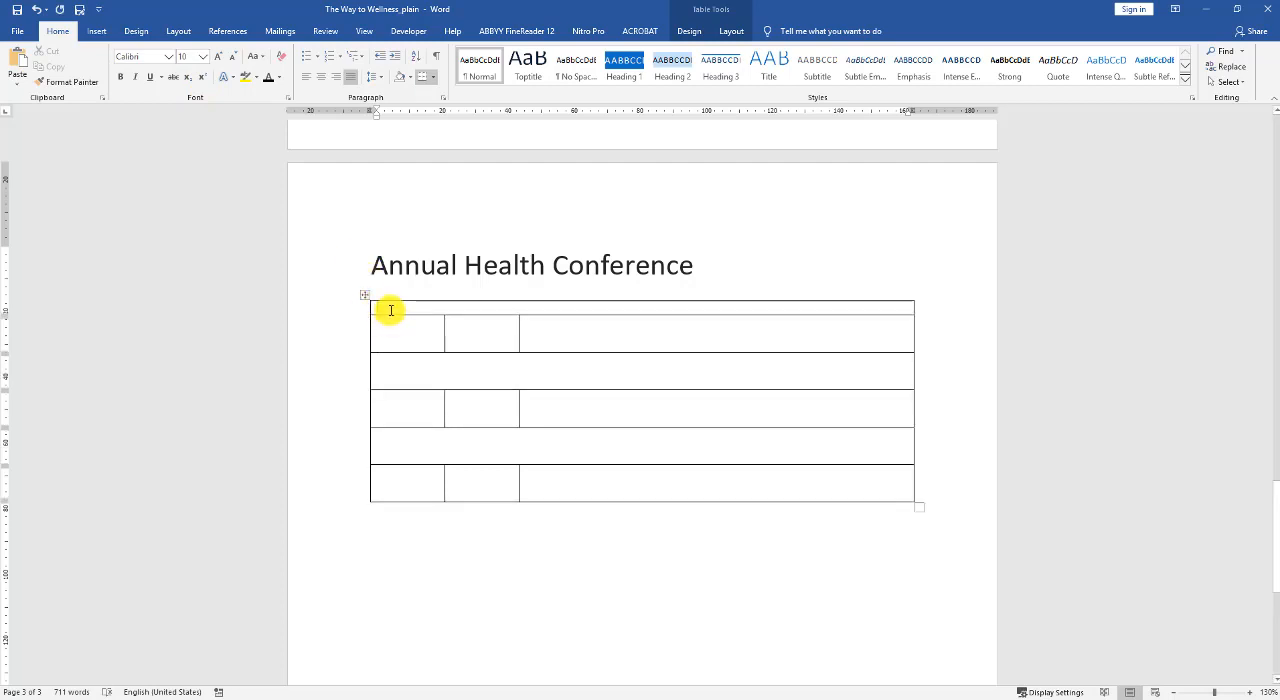
Enter "Day 1 – Tuesday, December" in the first merged row.
type("Da")
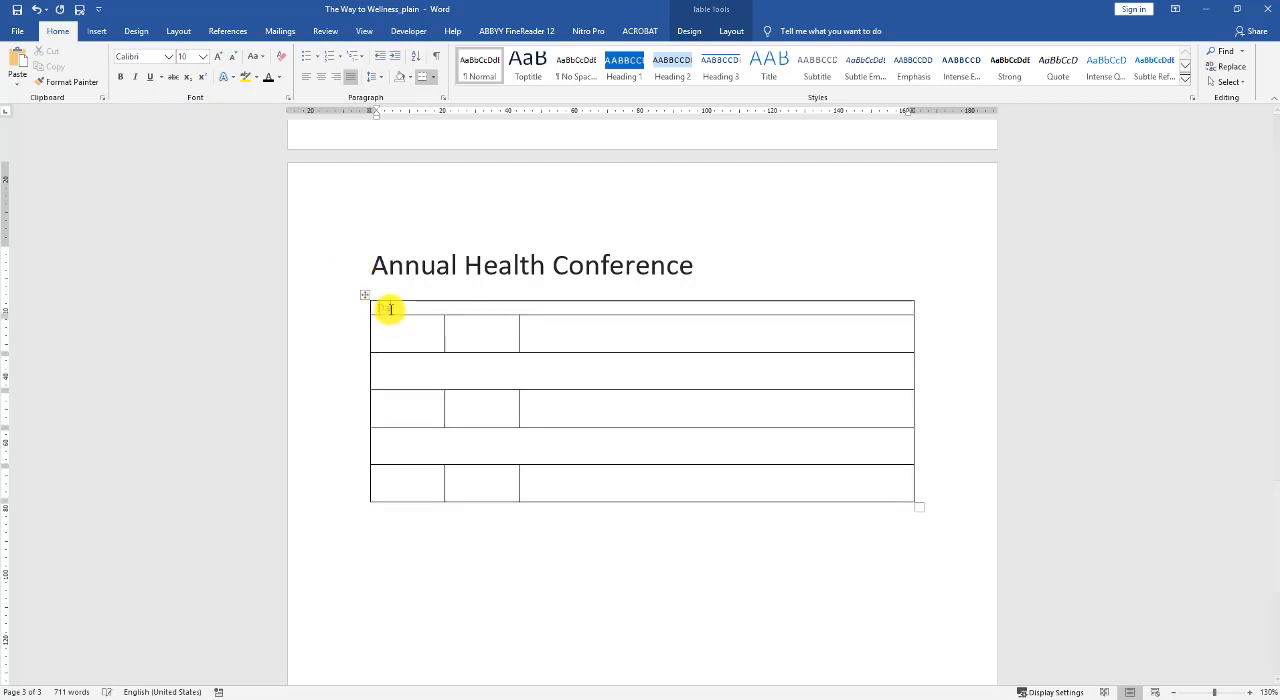
type("y 1 ")
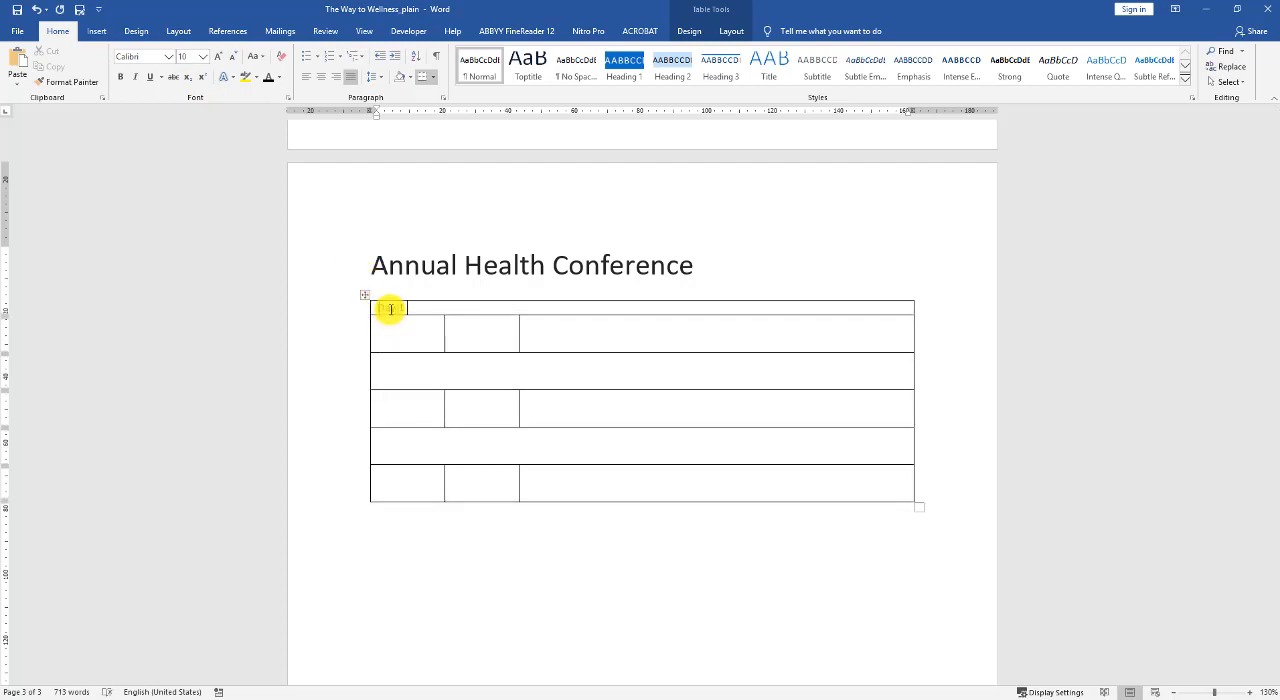
type("-")
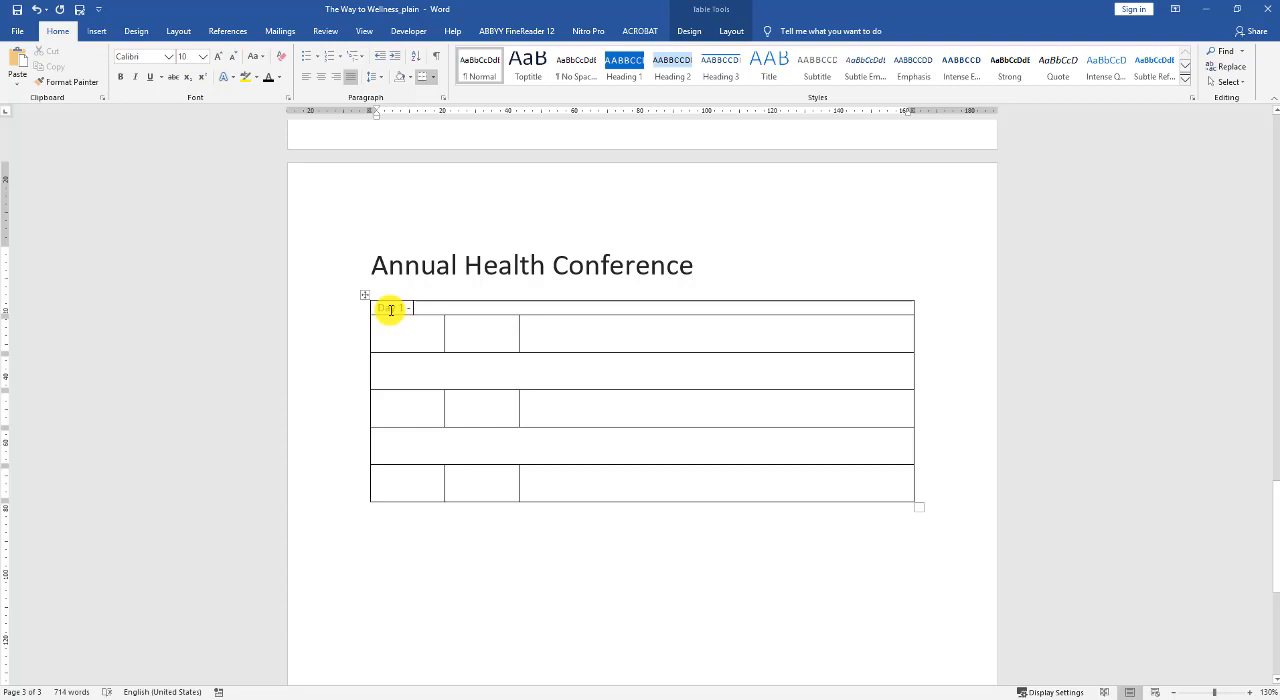
type(" Tuesd")
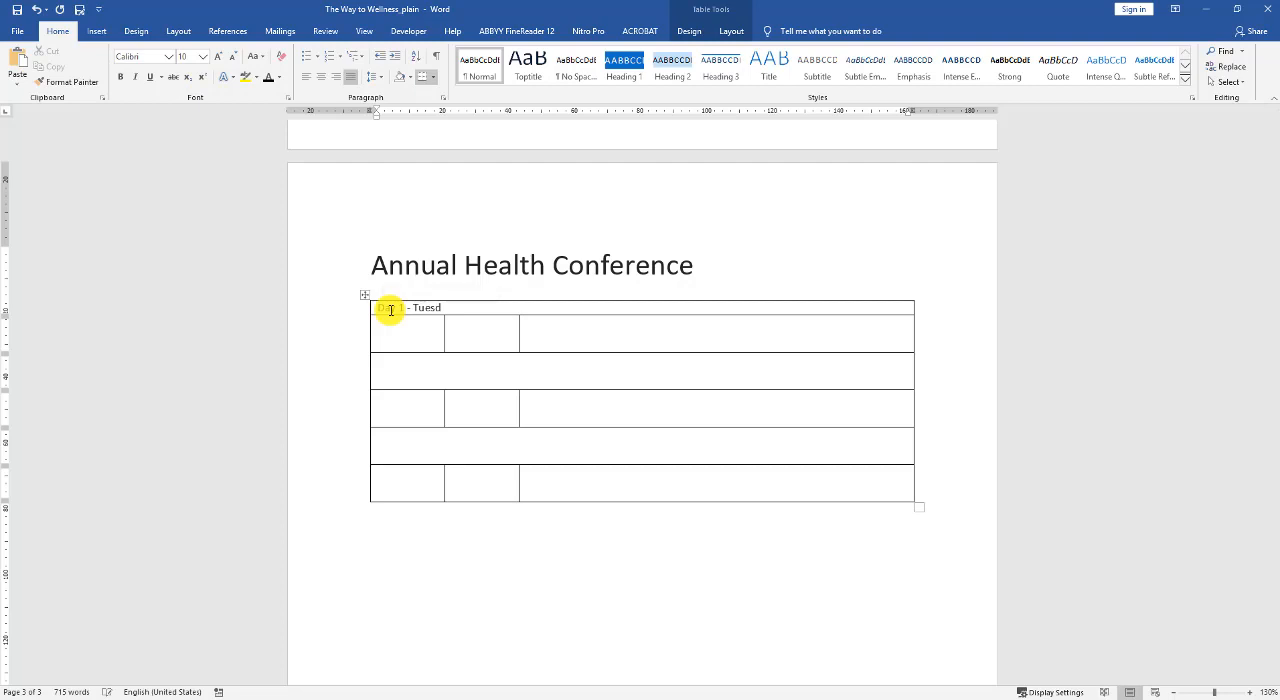
type("ay, December")
Set the third and fifth rows to font size 10 and label them "Day 2" and "Day 3".
left_click(401, 369)
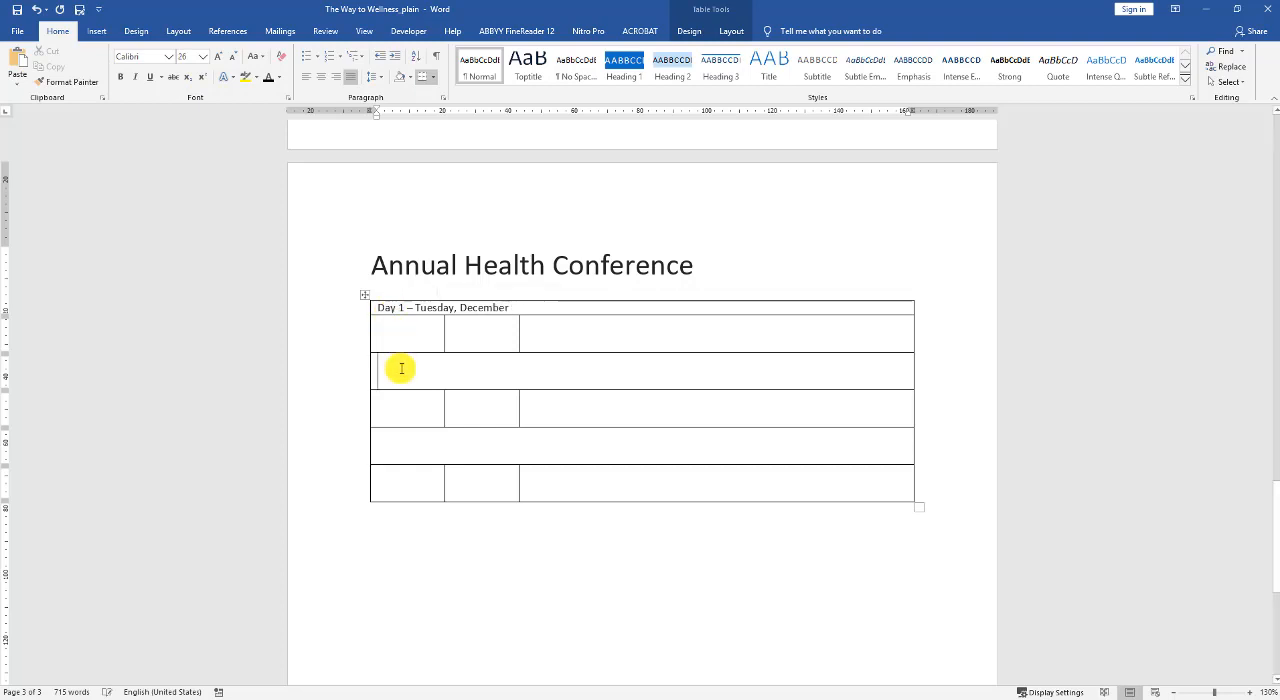
left_click(204, 58)
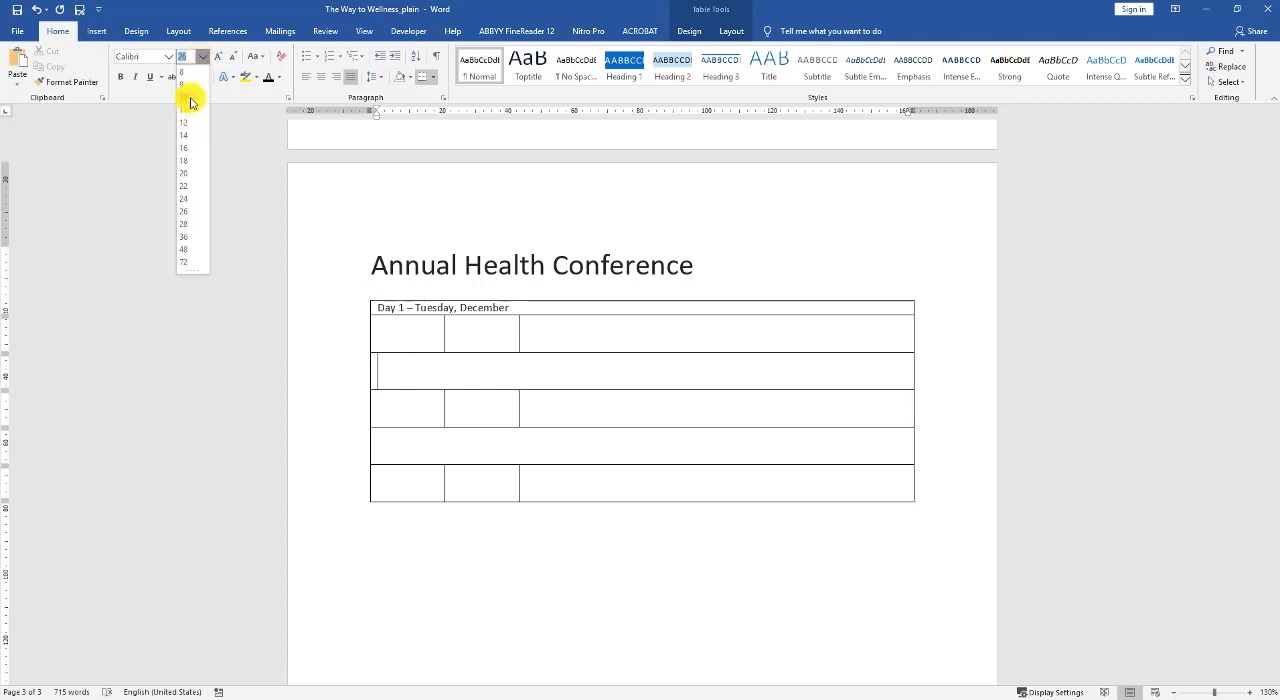
left_click(185, 97)
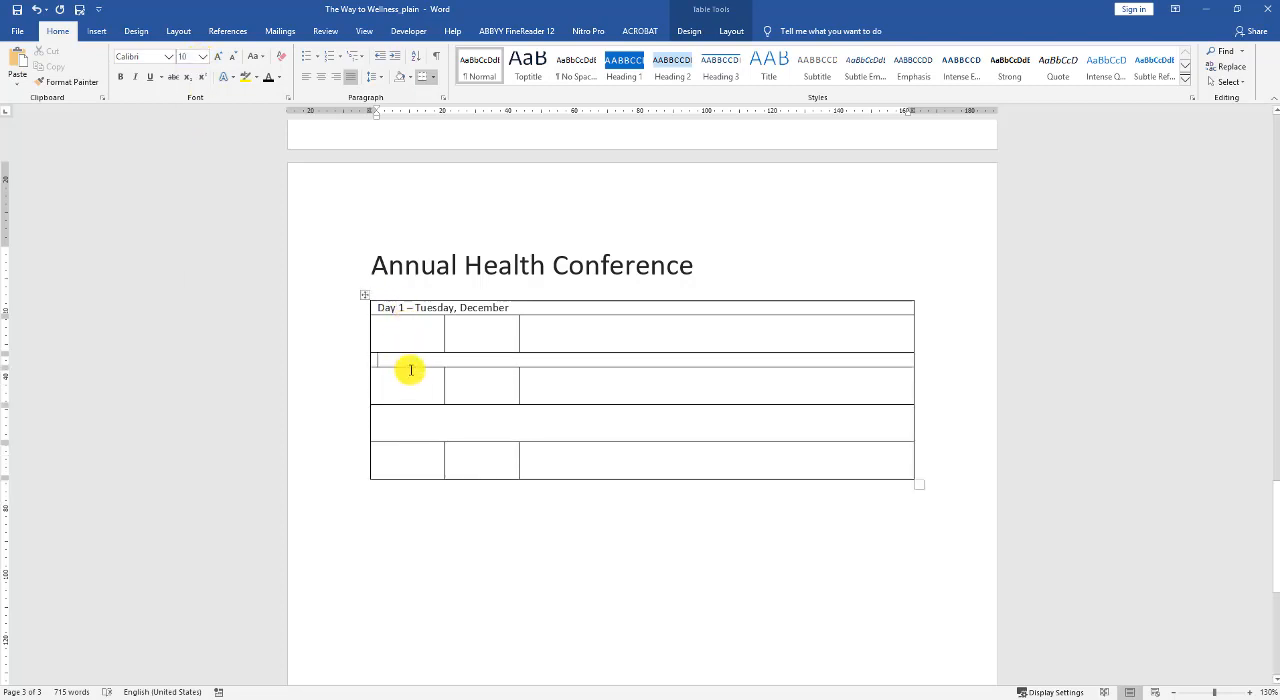
type("Day 2")
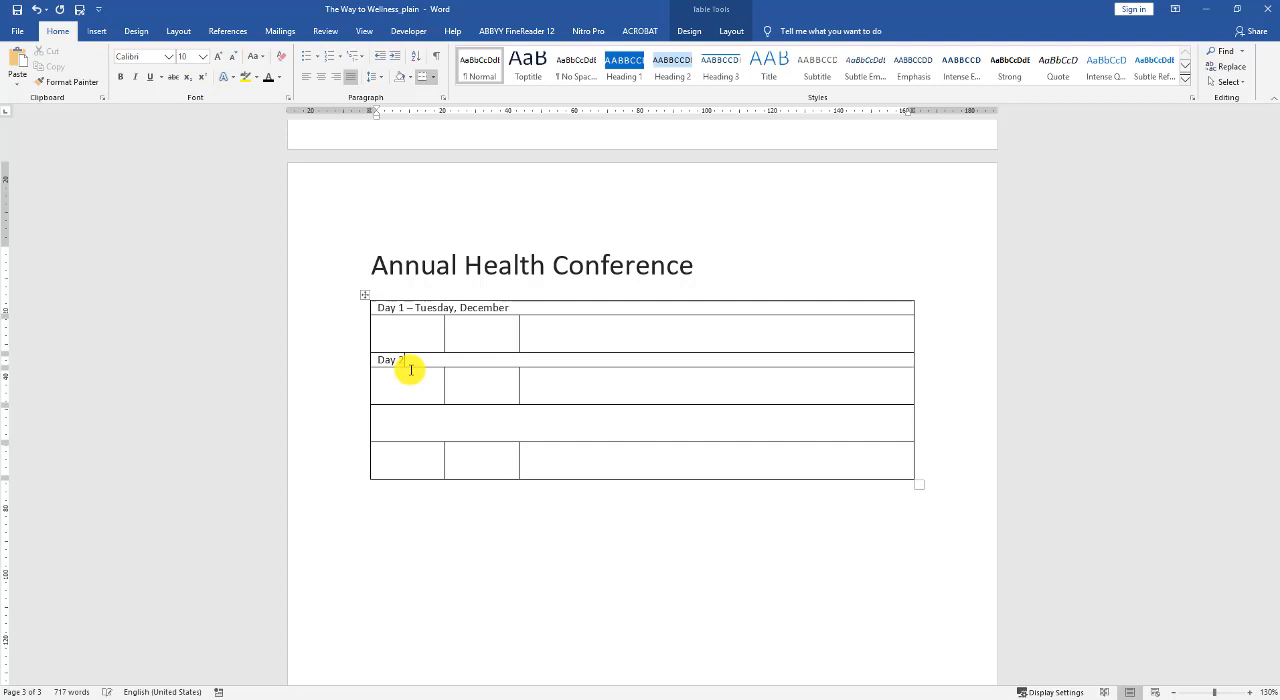
left_click(410, 428)
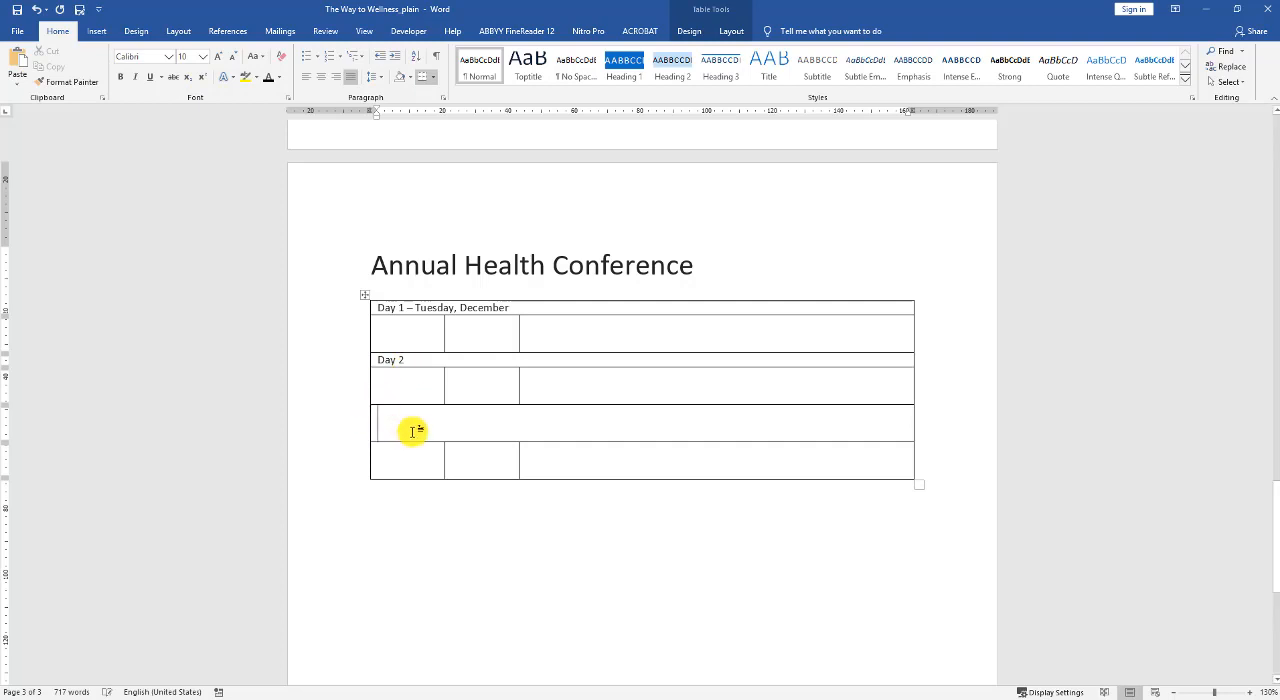
left_click(203, 56)
left_click(190, 102)
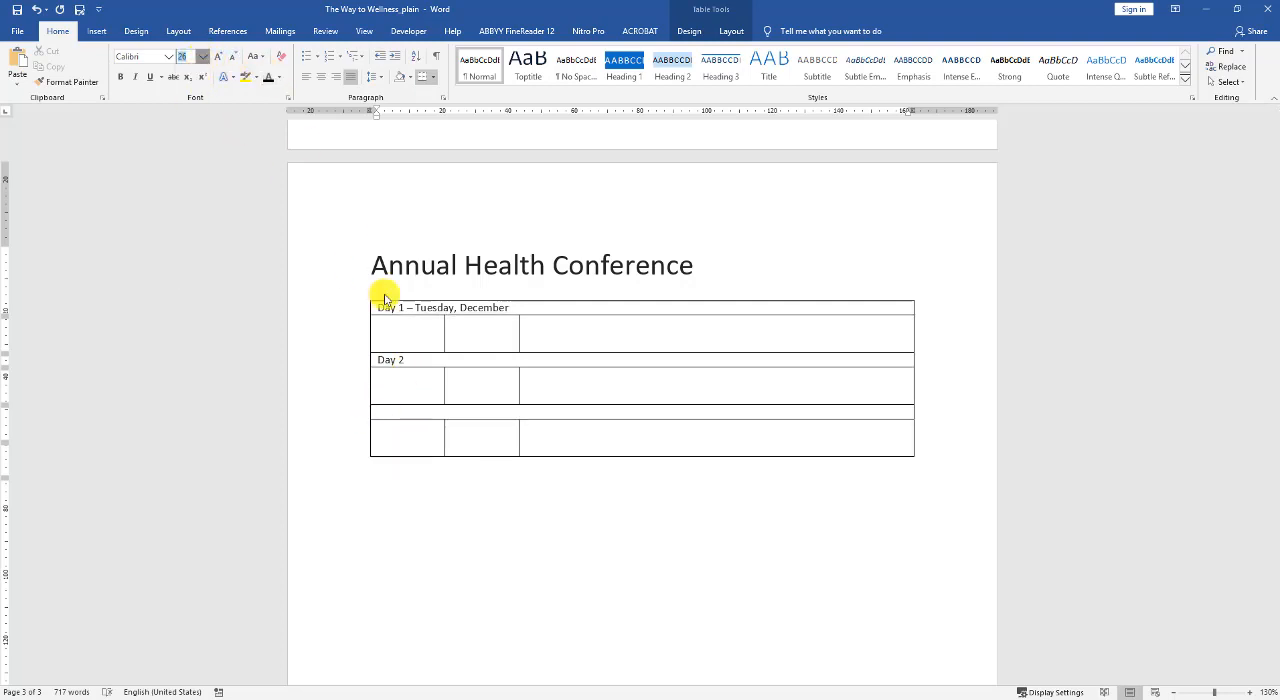
type("Day 3")
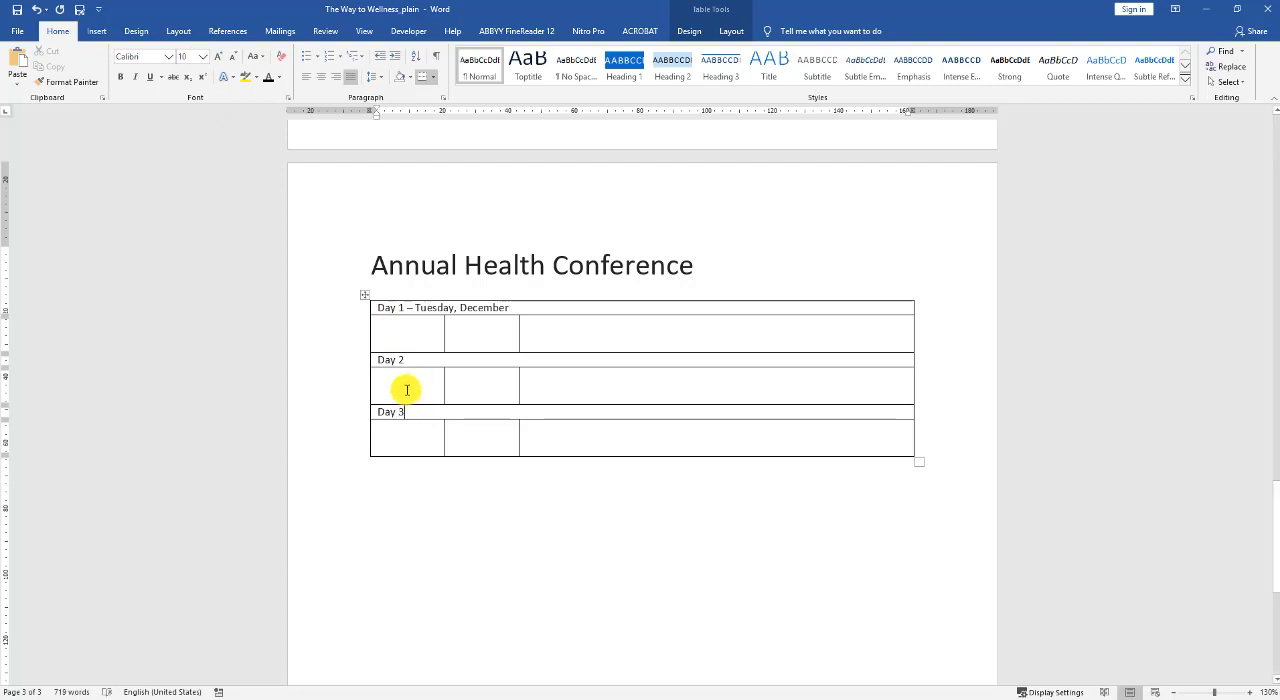
Set the text in the second and third columns of all table rows to font size 10.
left_click(479, 328)
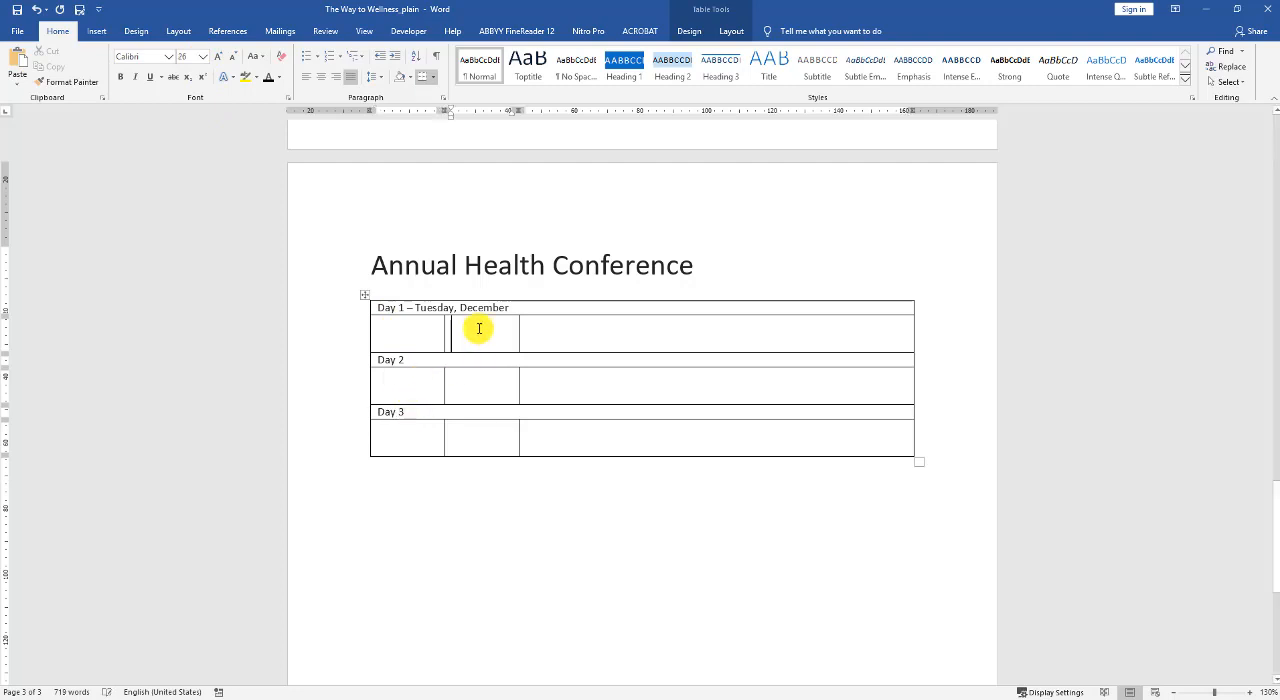
left_click_drag(382, 309, 620, 440)
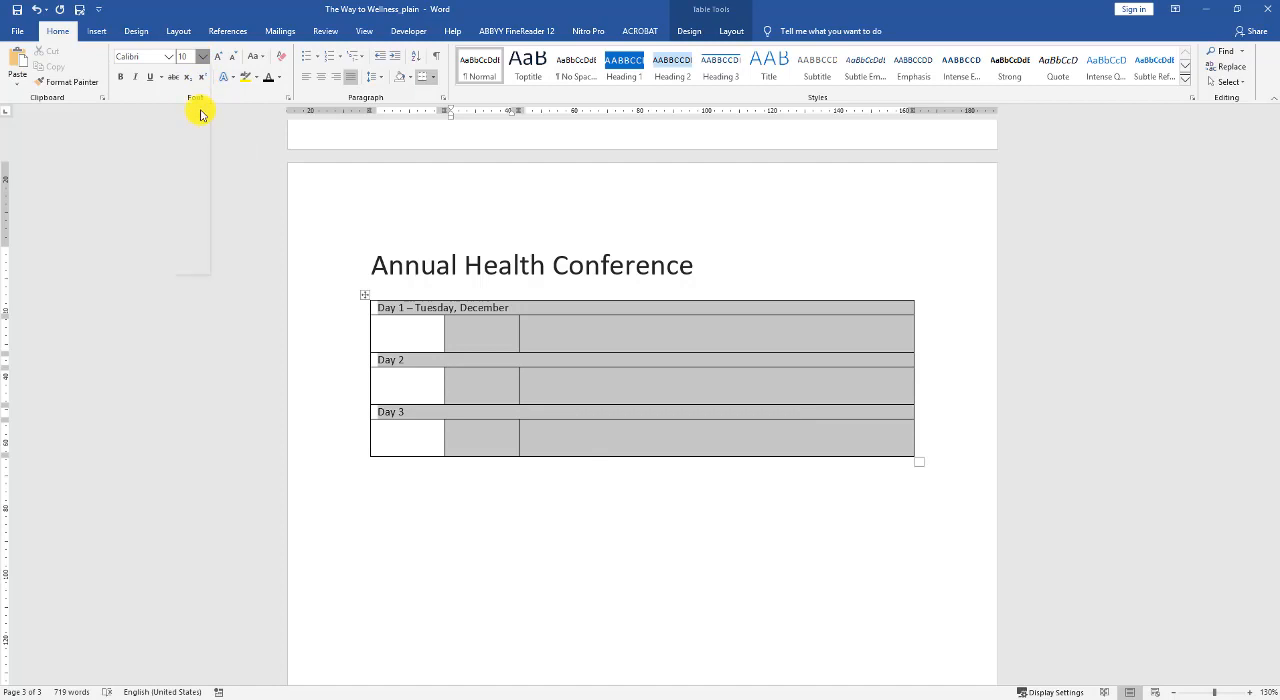
left_click(190, 101)
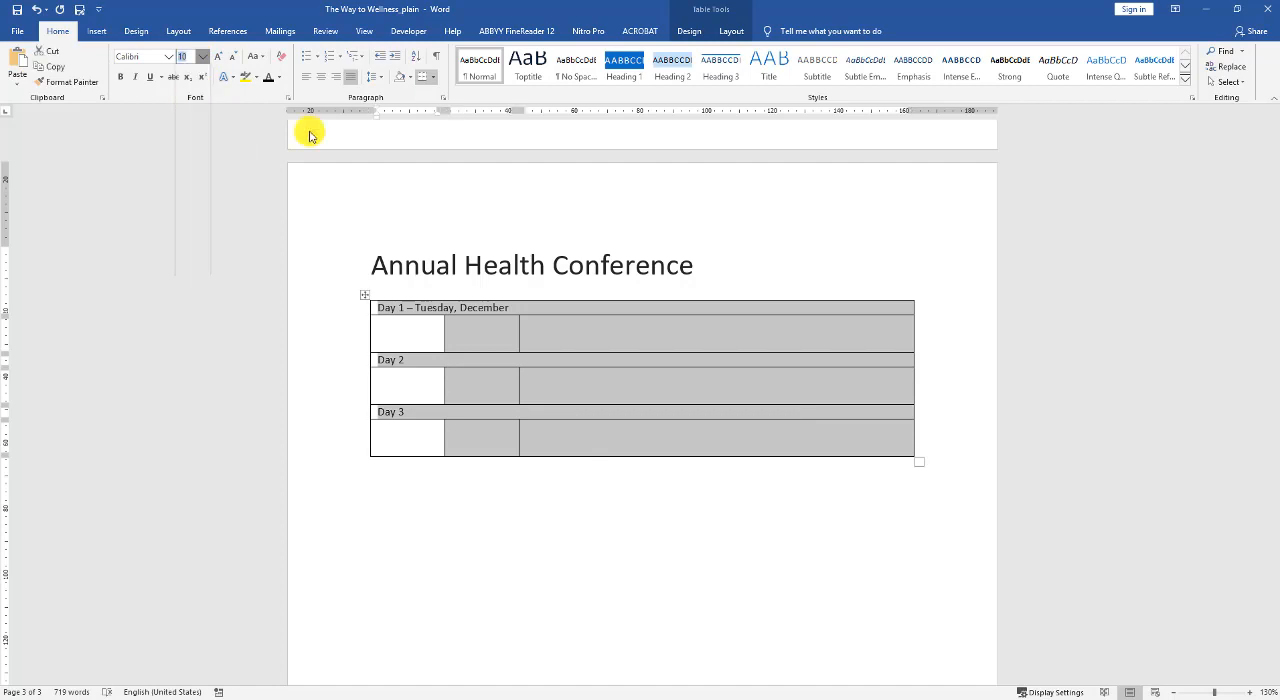
Fill the row below Day 1 with "8:30-9:00" in the second column and "Registration" in the third, correcting its spelling.
left_click(465, 328)
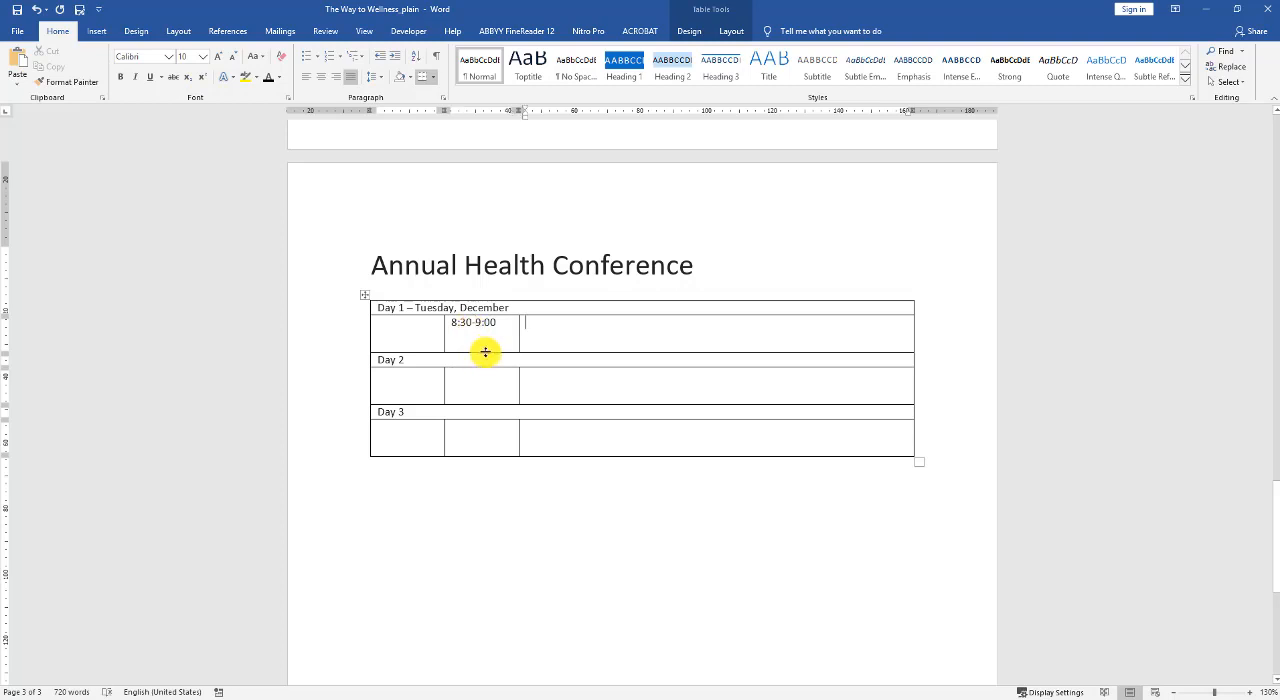
type("K")
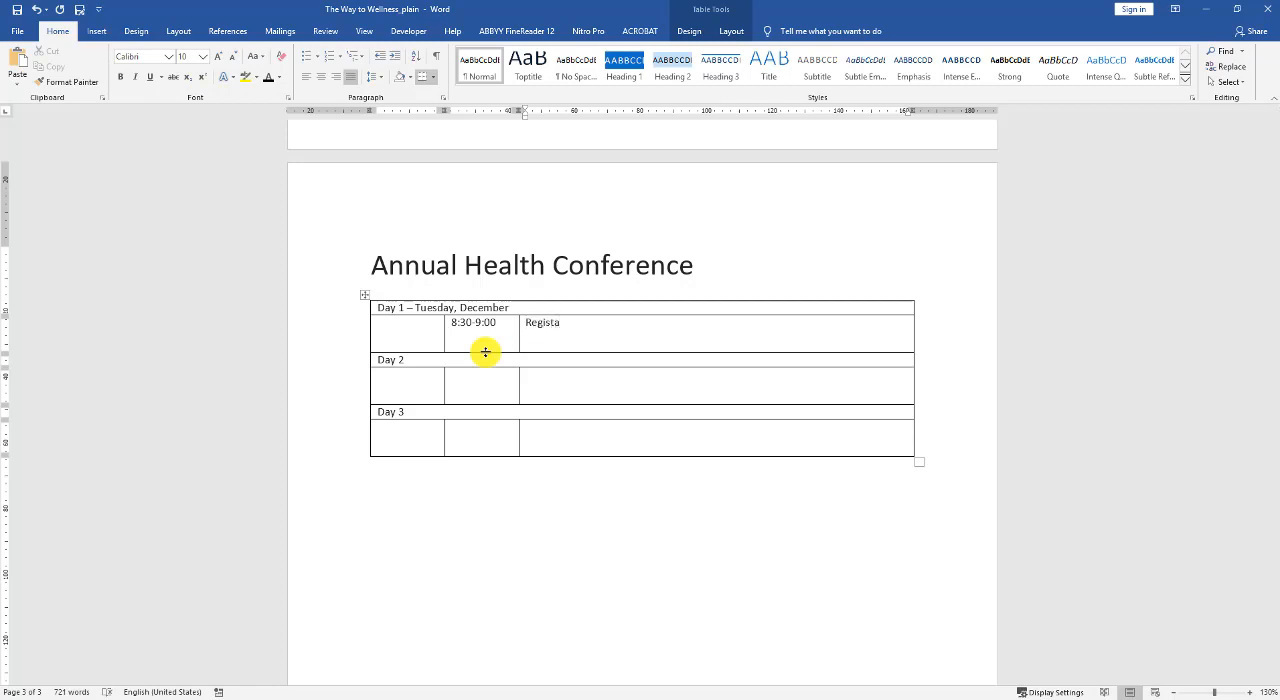
type("egistation")
key("Tab")
key("Delete")
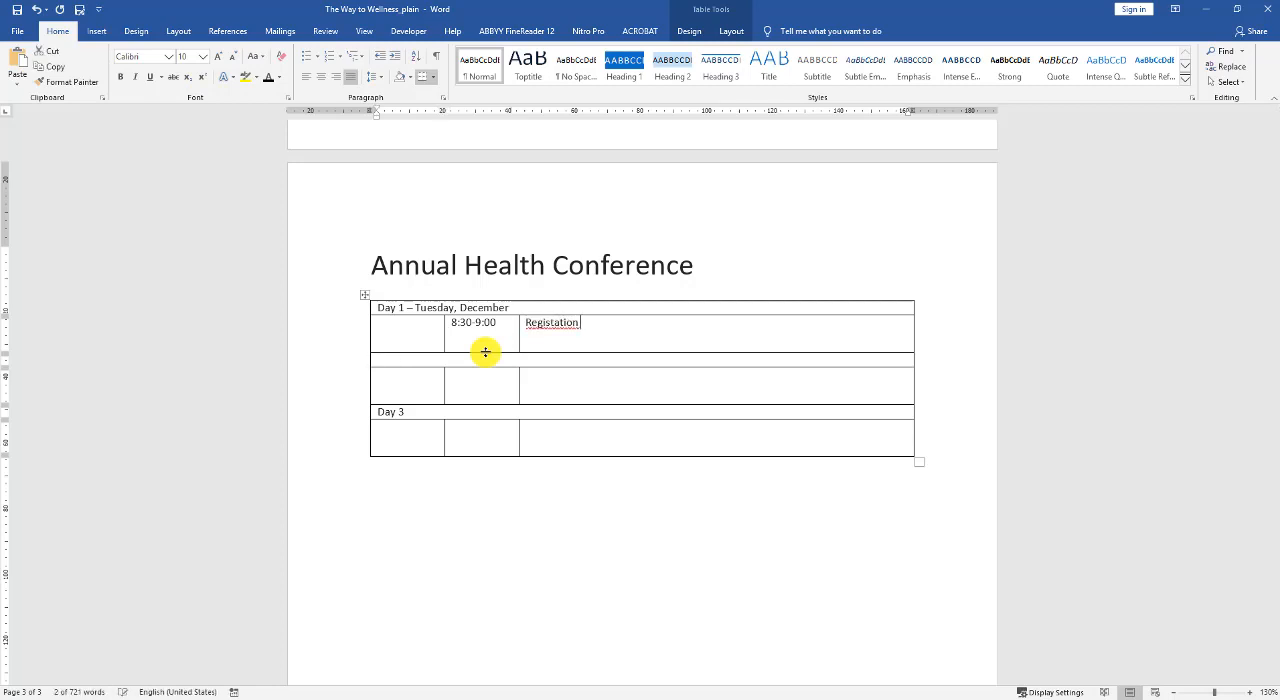
right_click(557, 327)
left_click(522, 339)
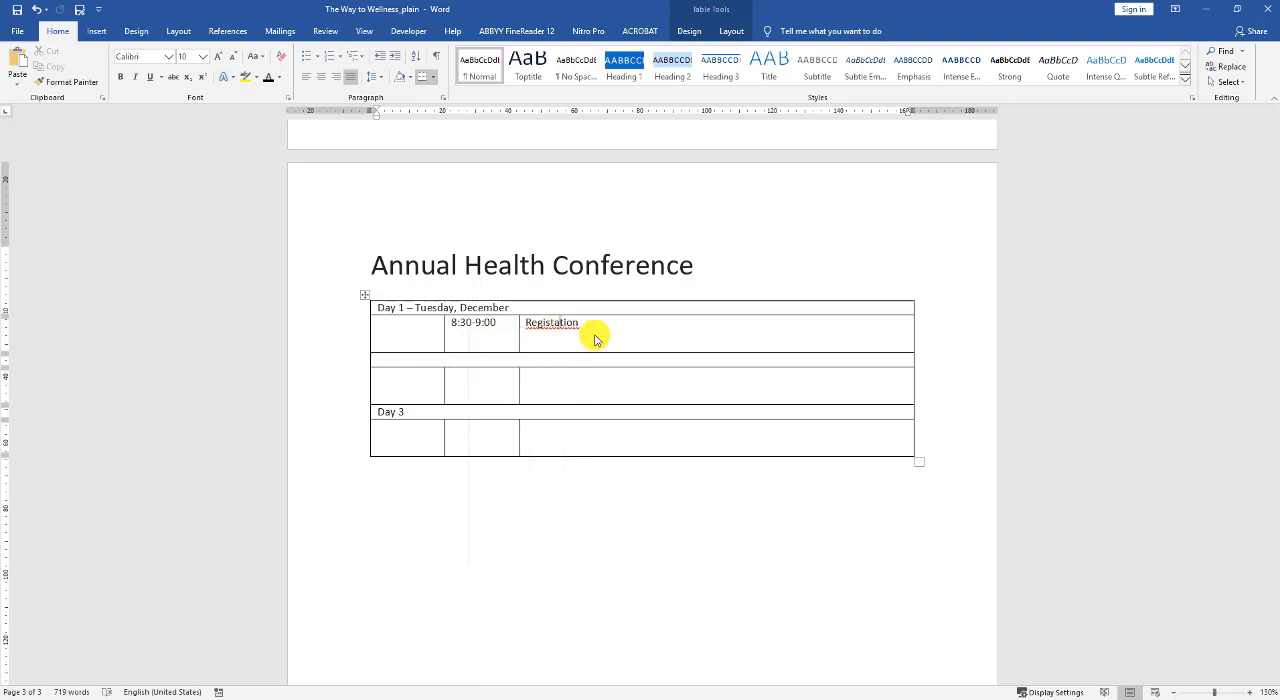
left_click(609, 322)
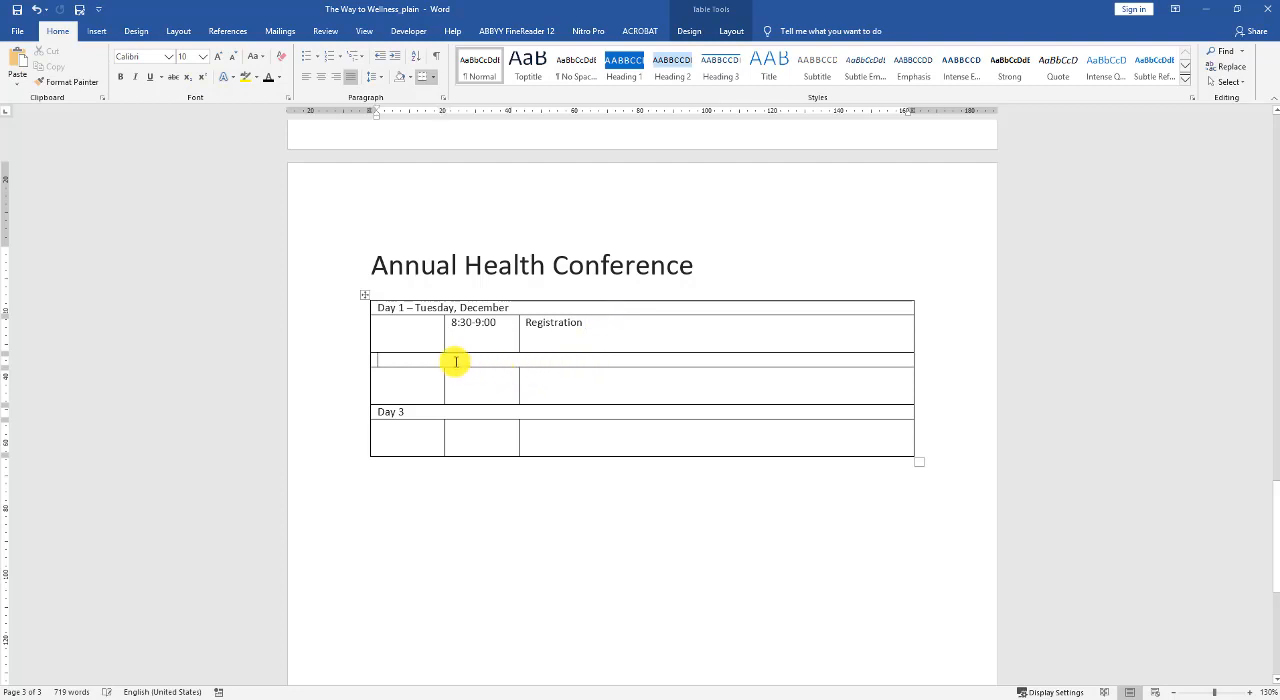
Re-enter the label "Day 2" in the emptied third row.
type("Day ")
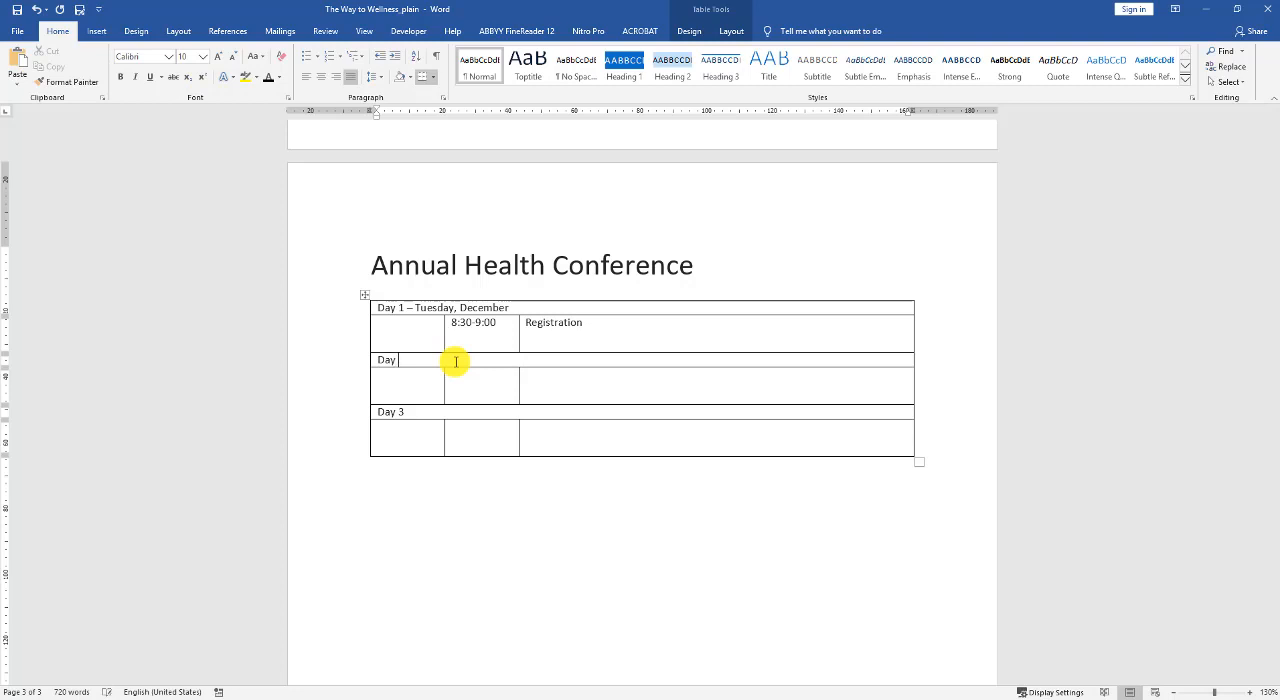
type("2")
Enter the time "10:15 -10:00" in the second column of the row below Day 2, correcting the separators to colons.
left_click(468, 379)
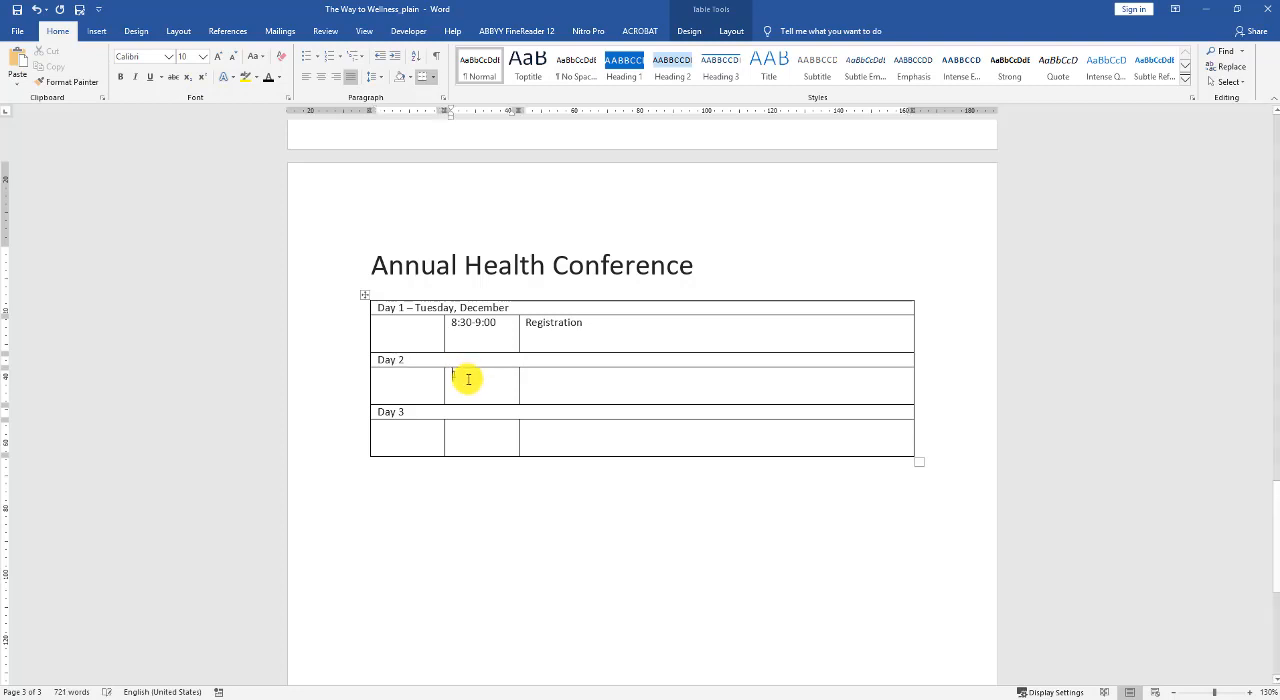
type("10:15 -10:00")
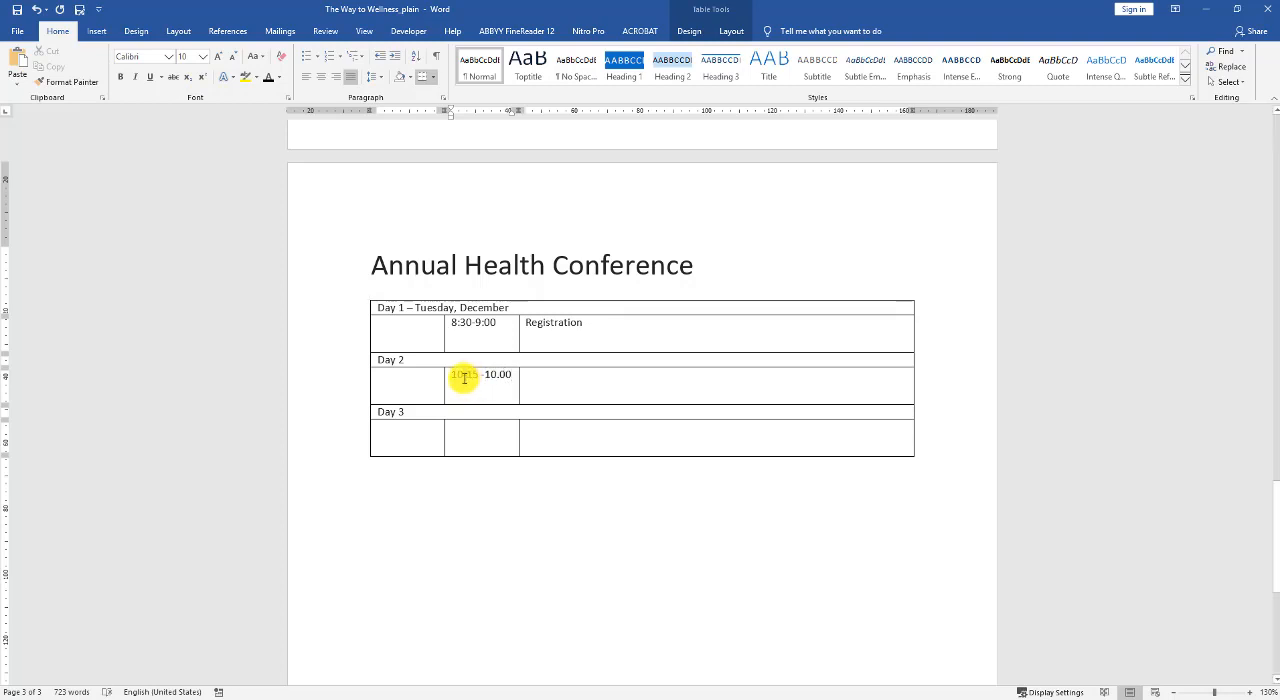
left_click_drag(461, 378, 464, 378)
type(".")
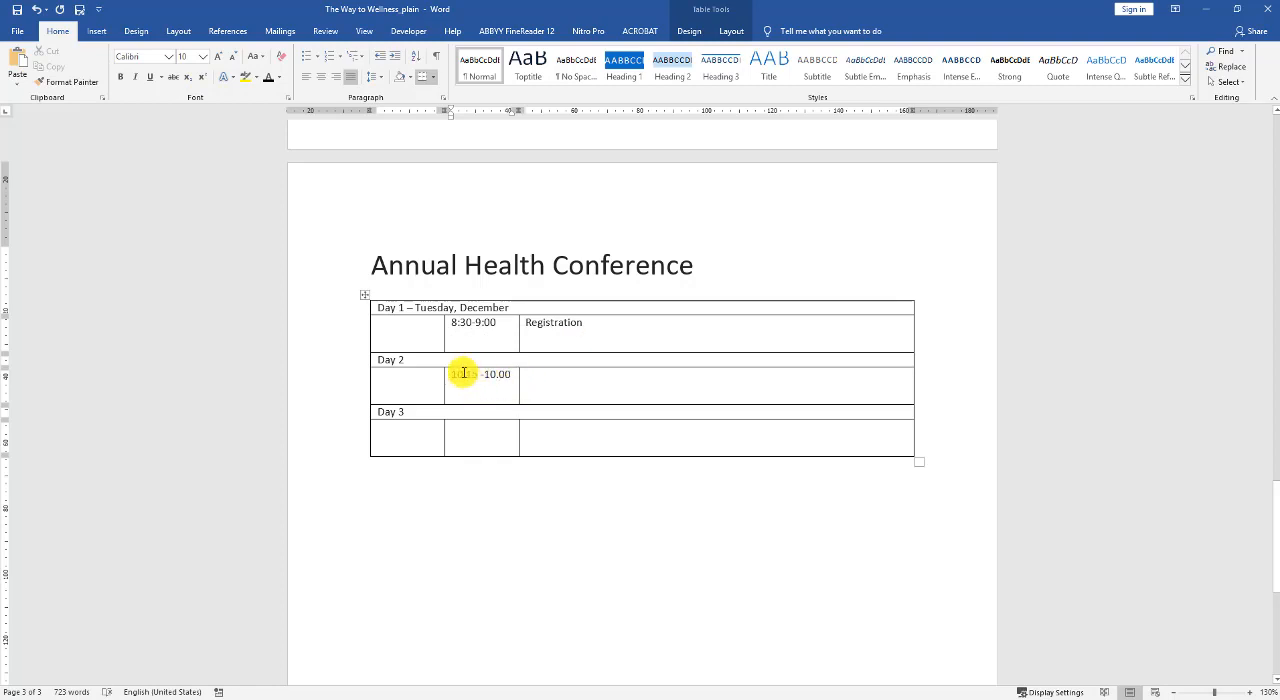
left_click_drag(463, 374, 466, 374)
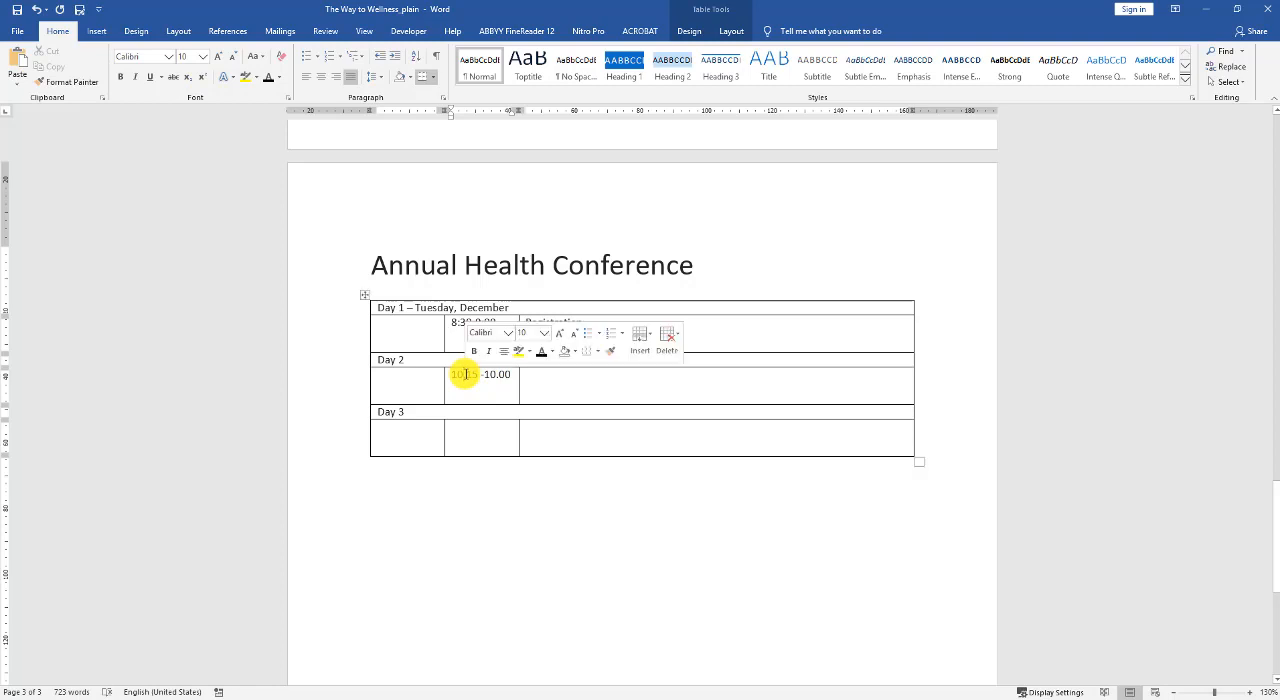
type(":")
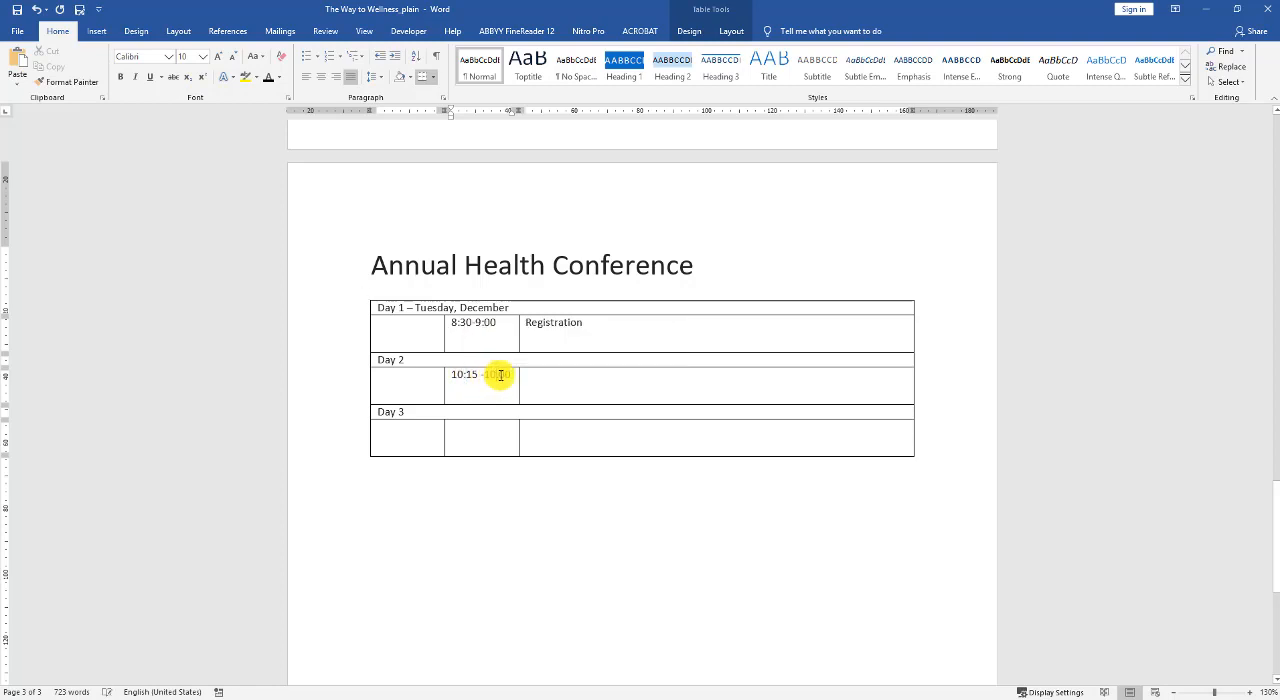
left_click_drag(496, 375, 499, 375)
type(":")
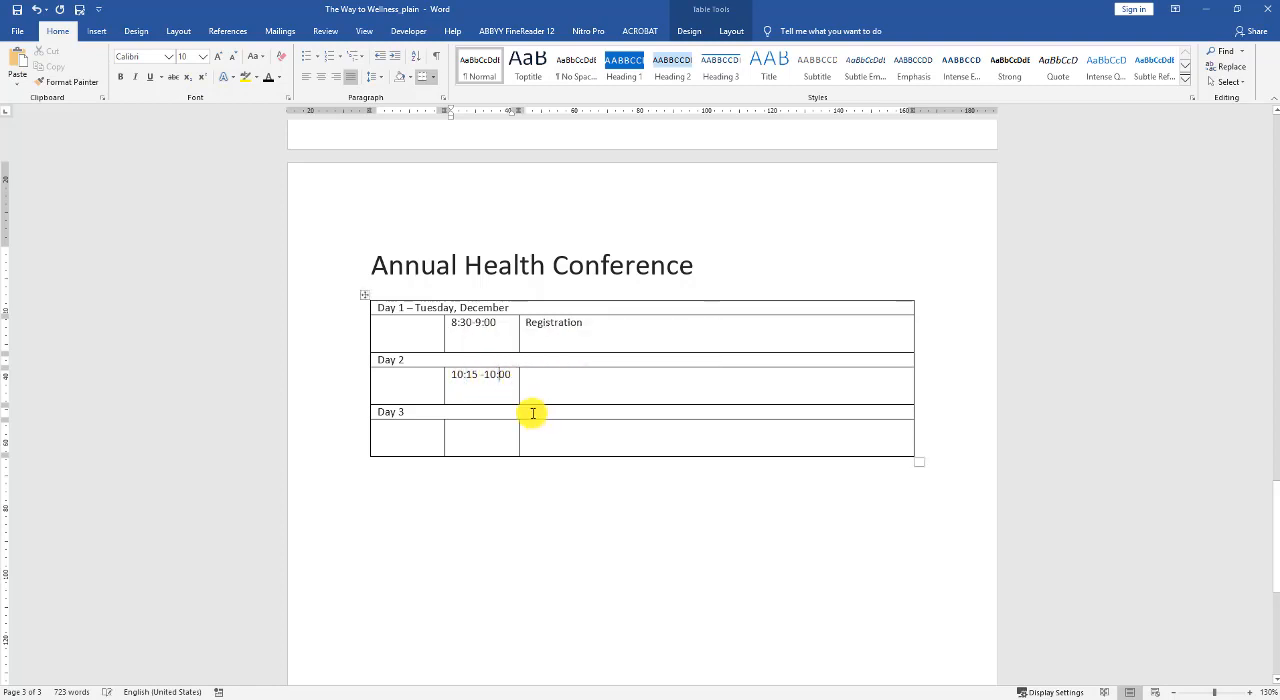
Preview the built-in table styles on the conference schedule table.
left_click(382, 308)
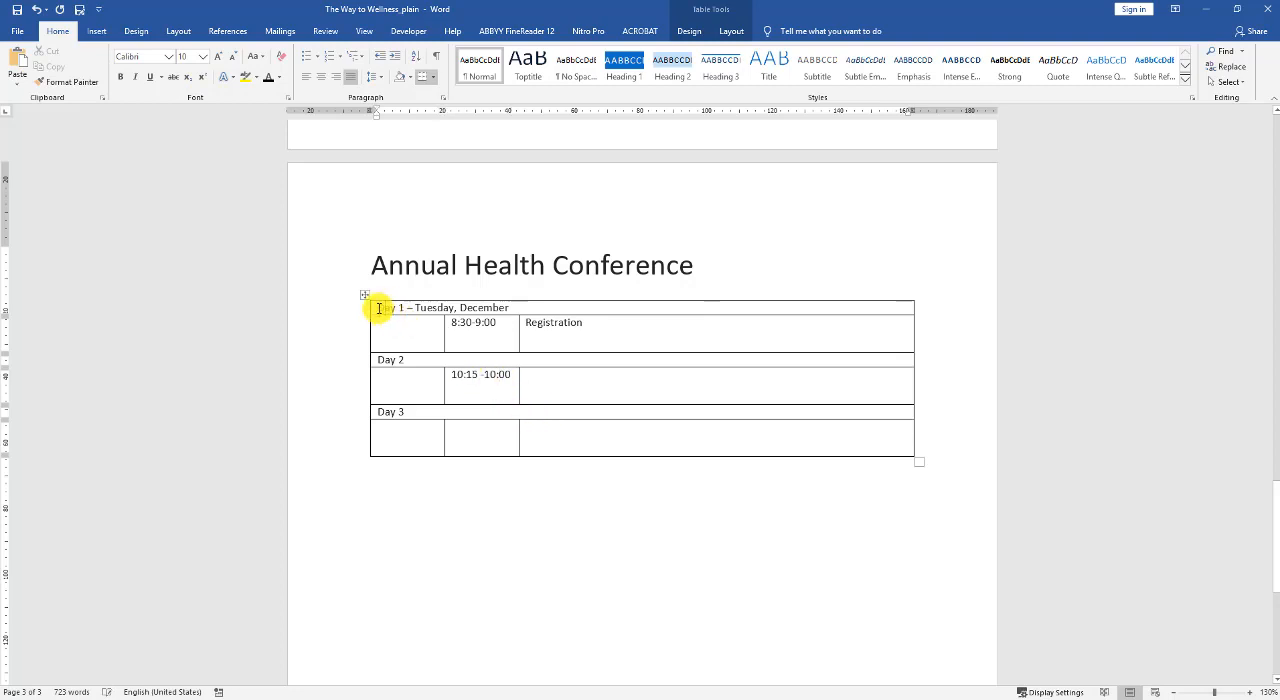
left_click_drag(443, 306, 571, 306)
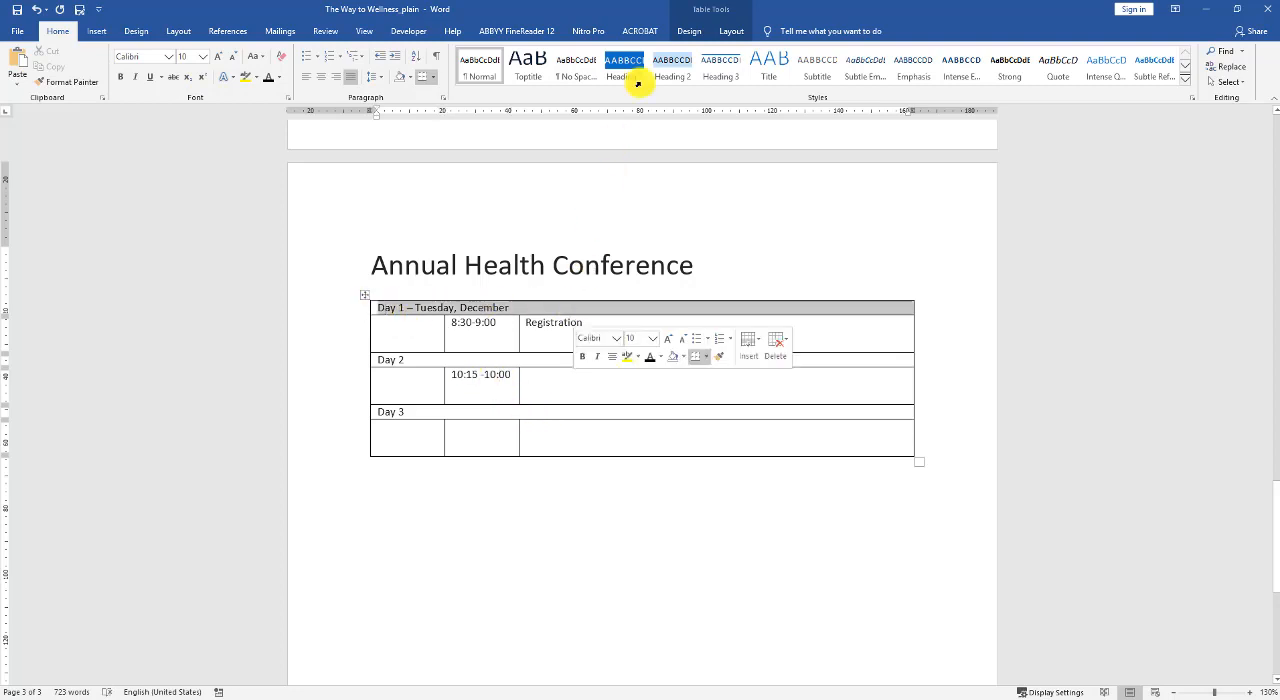
left_click(688, 31)
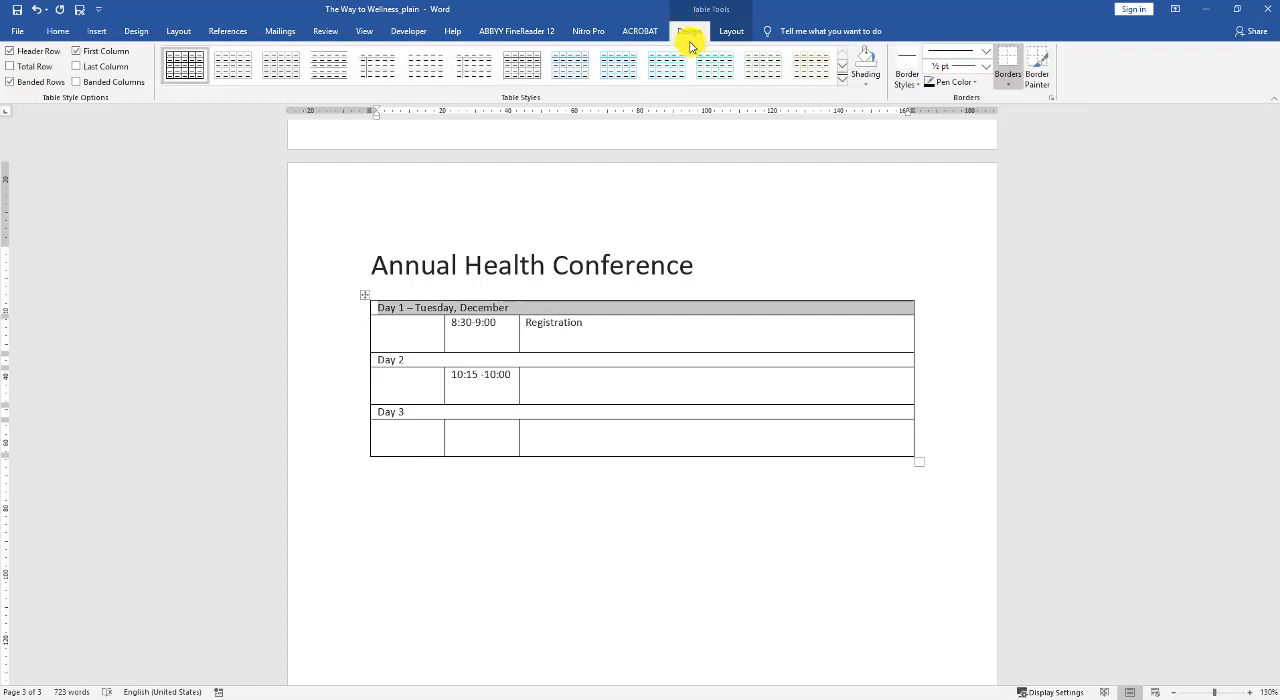
left_click(290, 64)
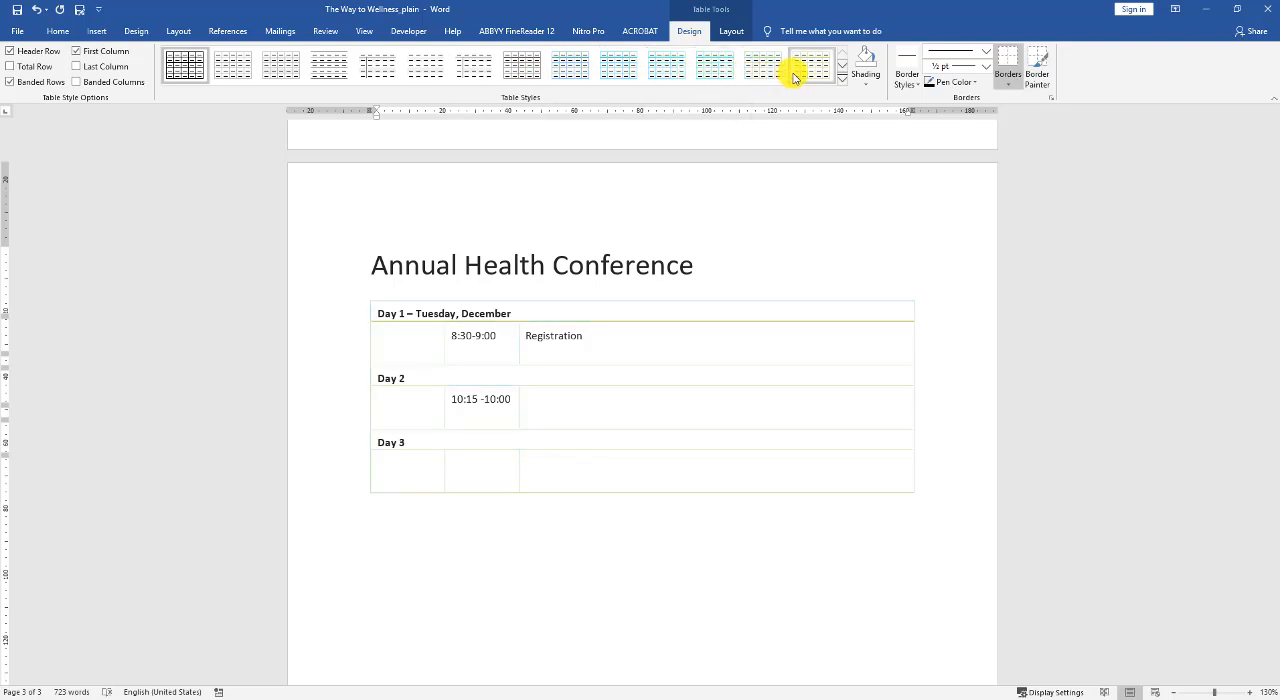
left_click(604, 476)
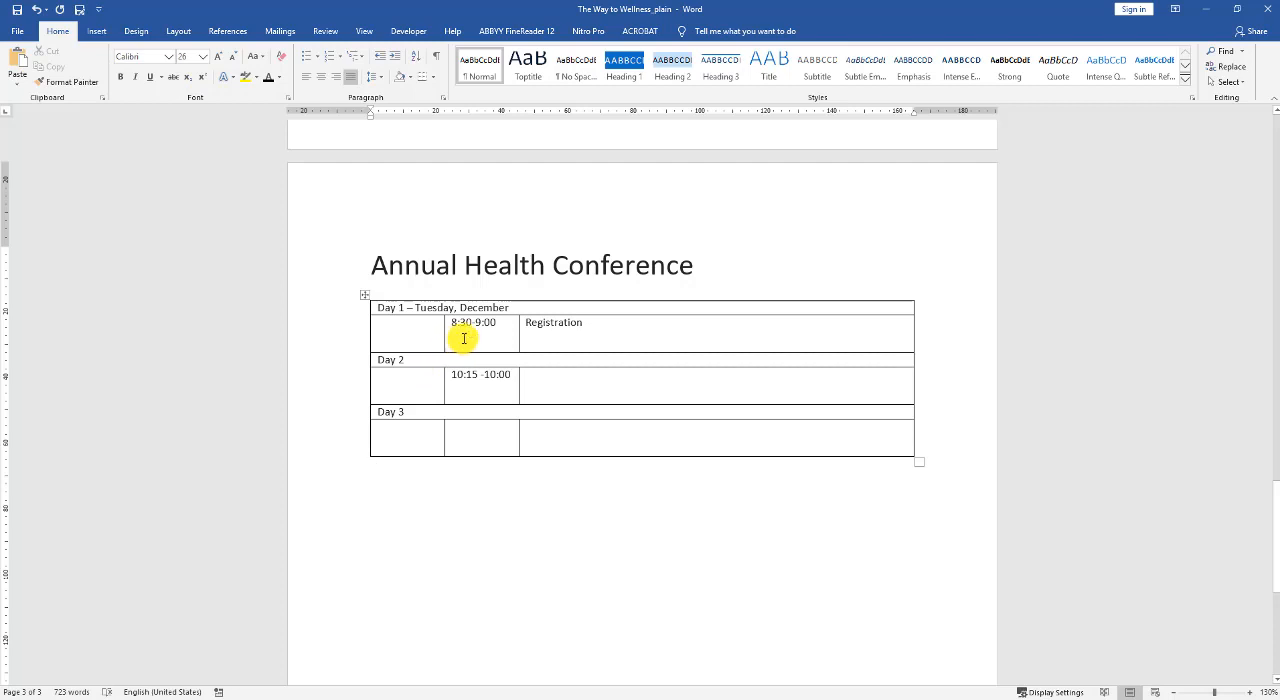
Shade the Day 1 heading row dark gray and change its text color to white.
left_click(411, 308)
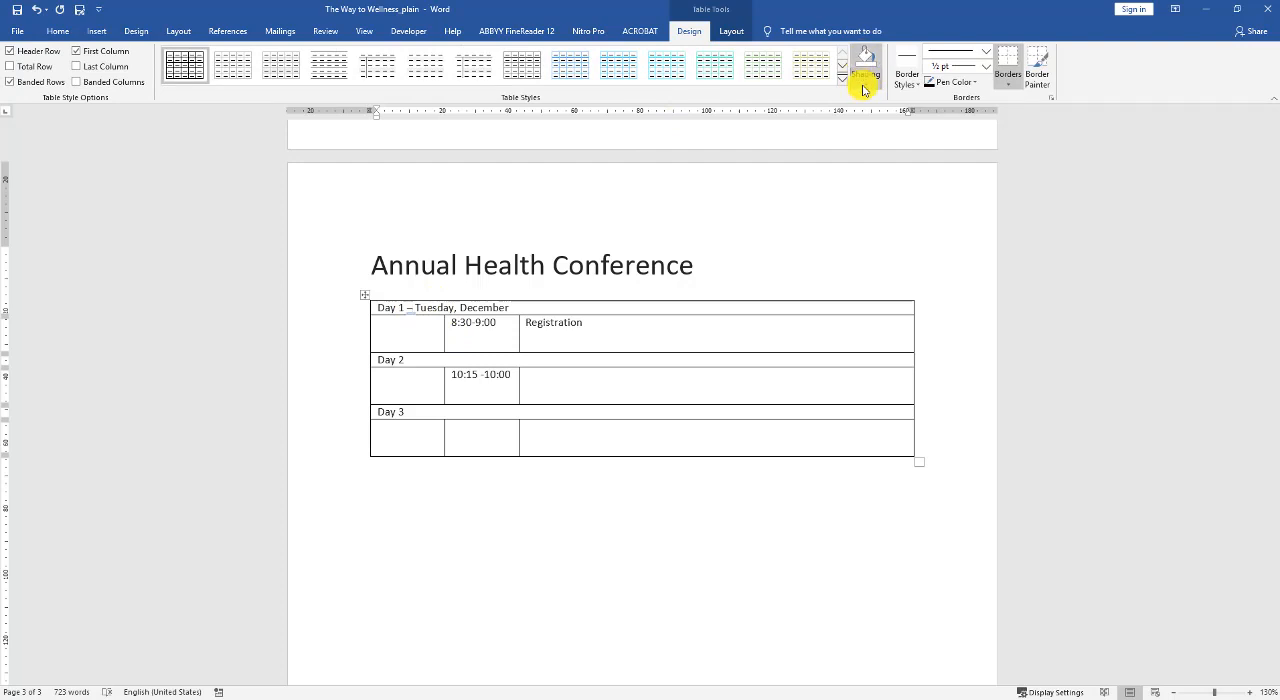
left_click(865, 82)
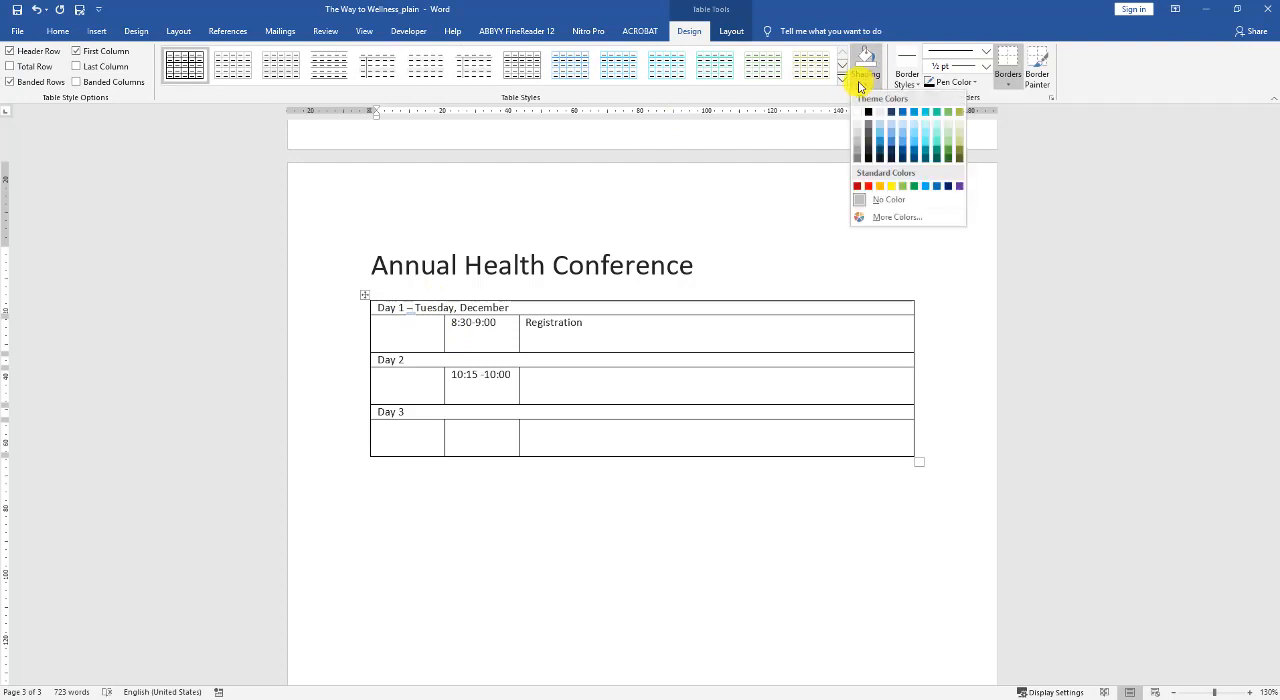
left_click(868, 145)
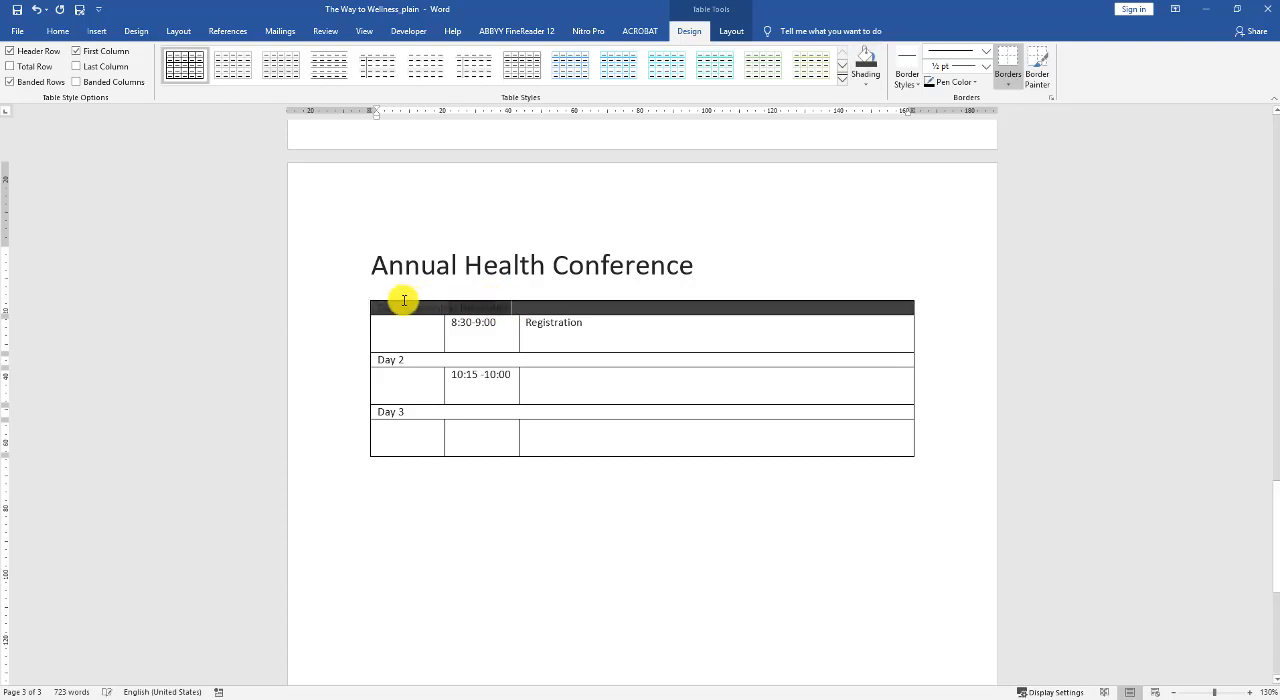
left_click(62, 31)
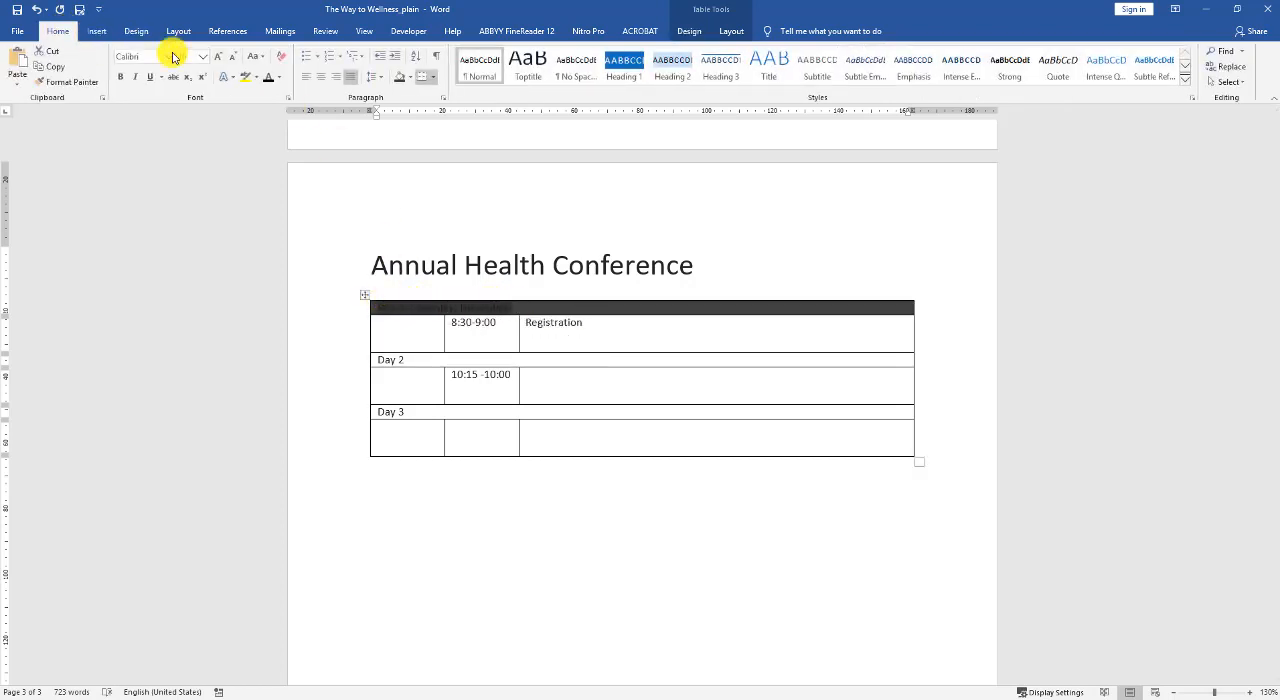
left_click(279, 80)
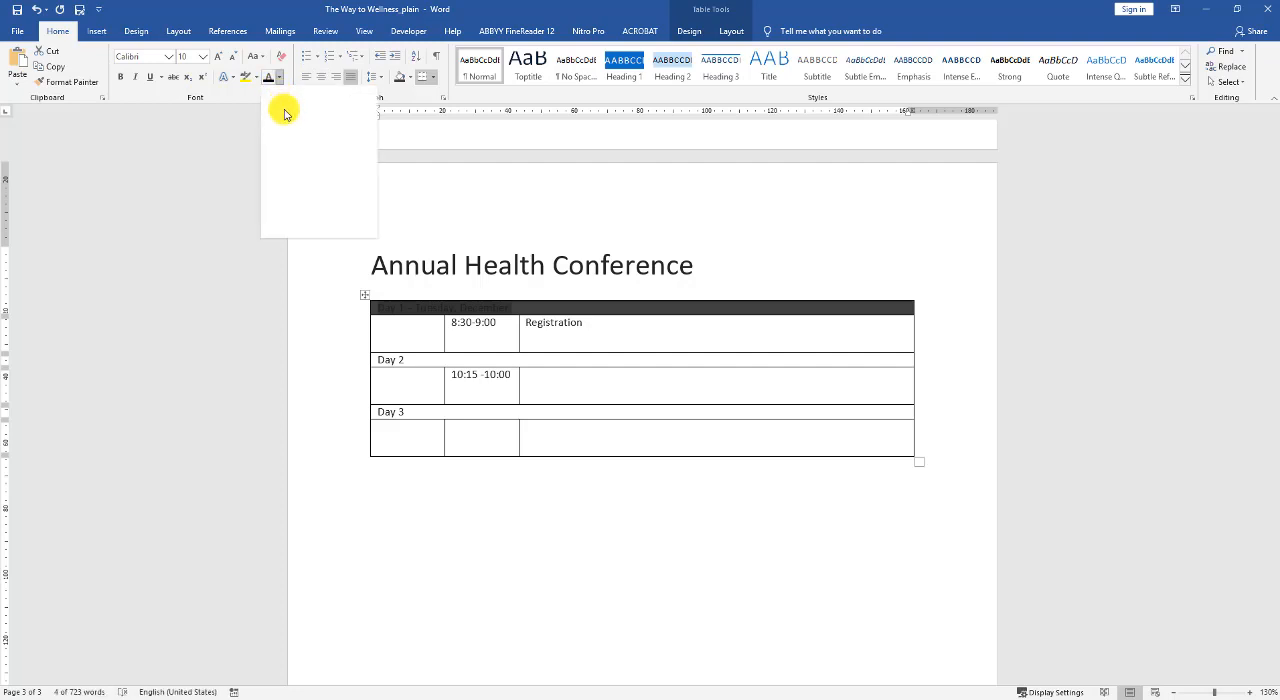
left_click(269, 123)
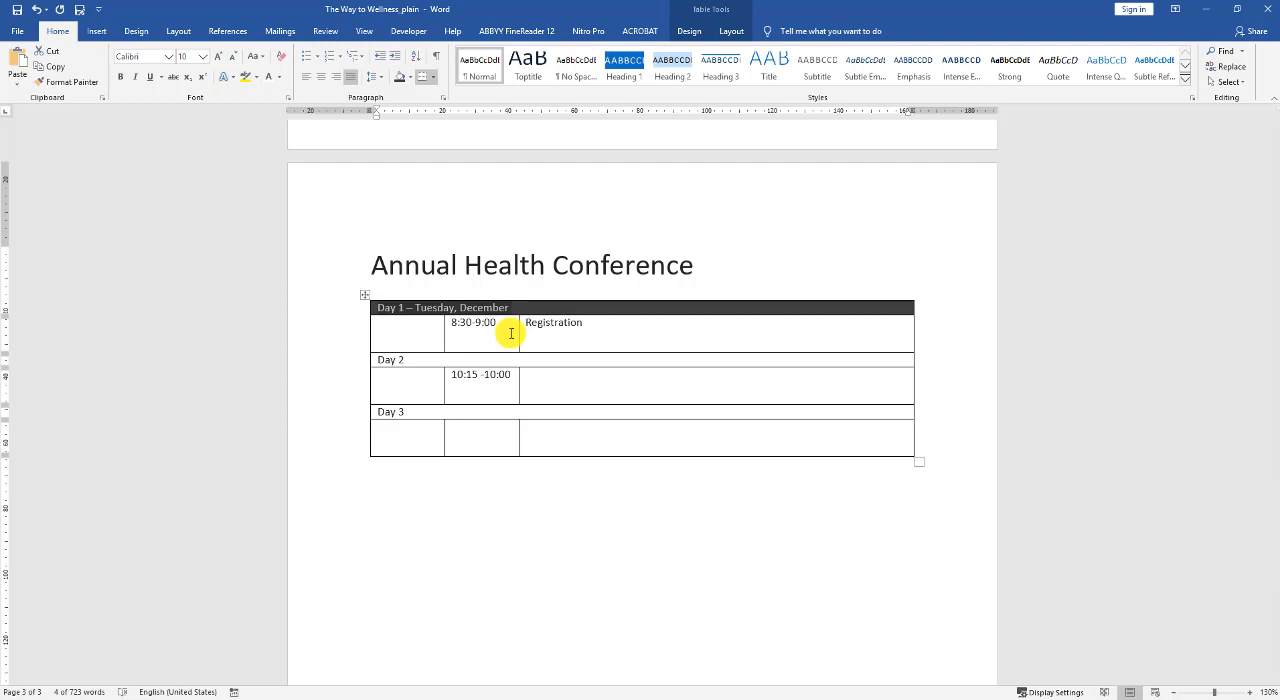
left_click(531, 382)
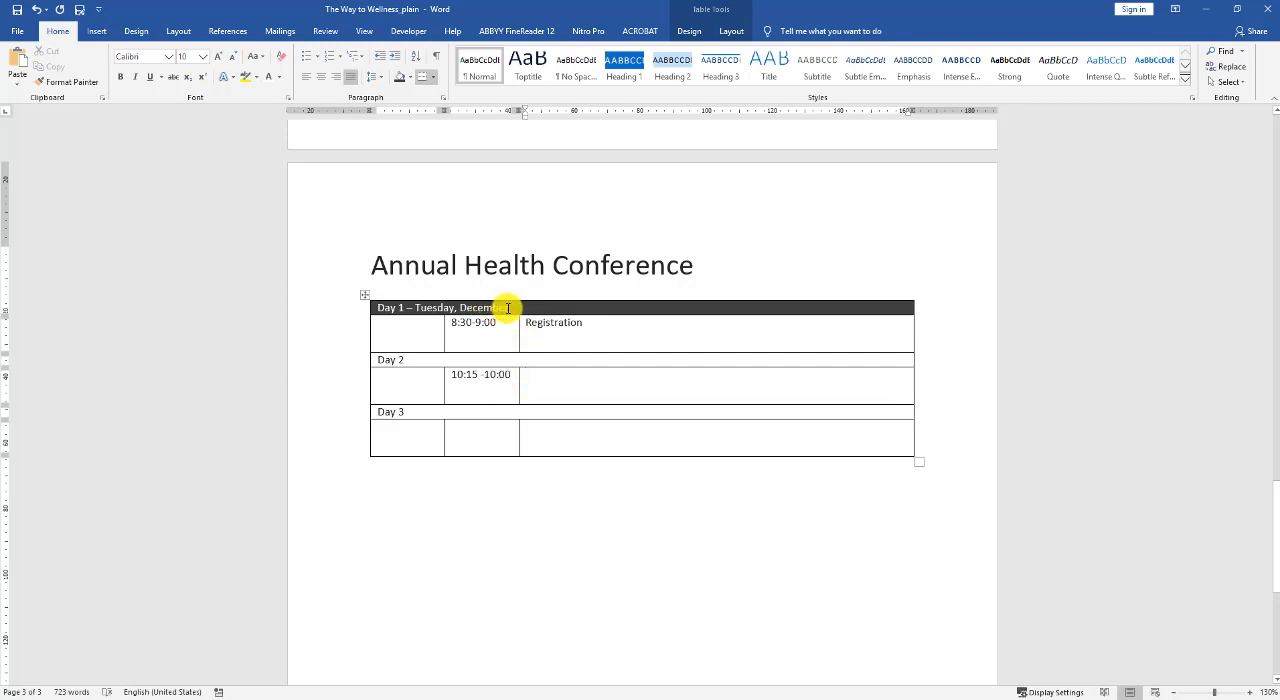
Set the Day 1 heading text to font size 20 and center it in its row.
left_click_drag(404, 307, 379, 306)
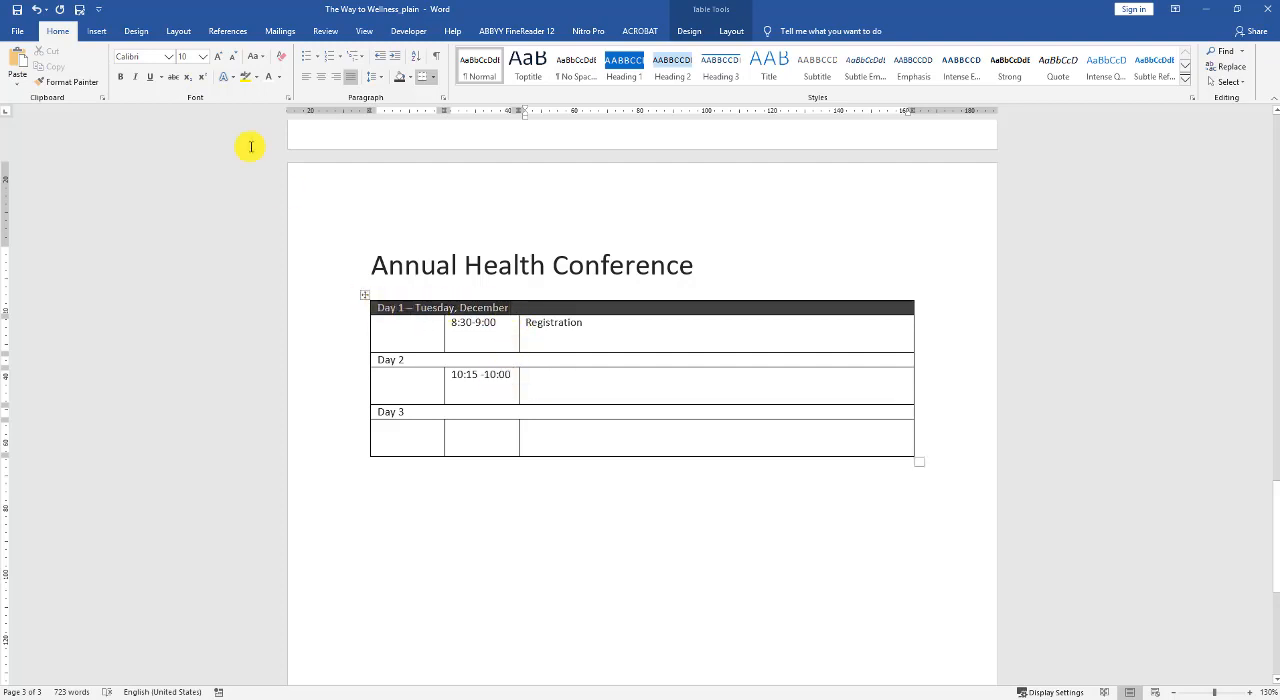
left_click(203, 58)
key("Escape")
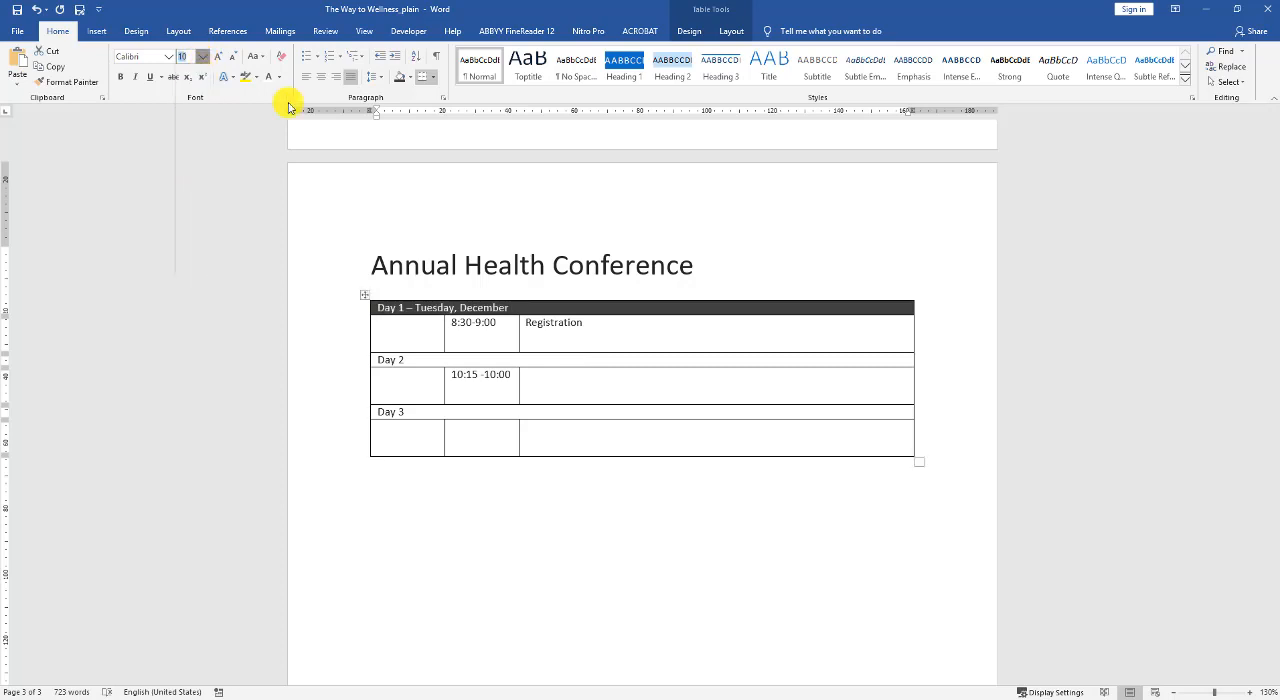
type("20")
key("Return")
left_click(321, 77)
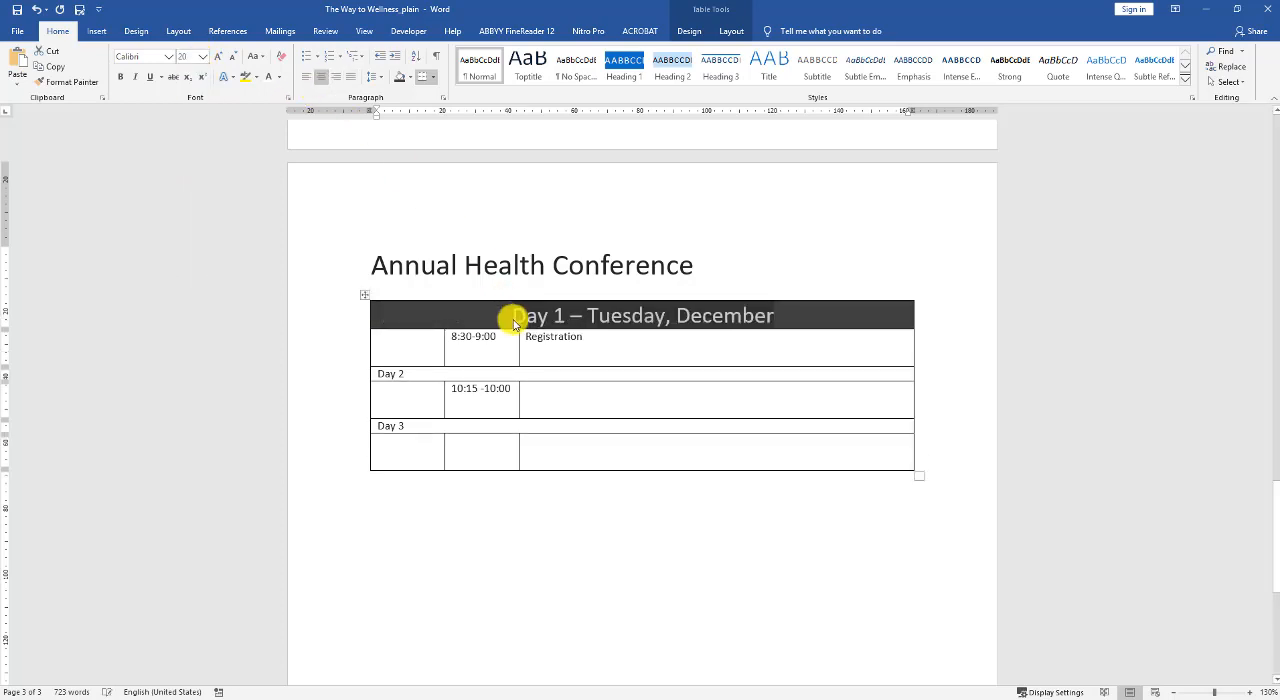
left_click(561, 356)
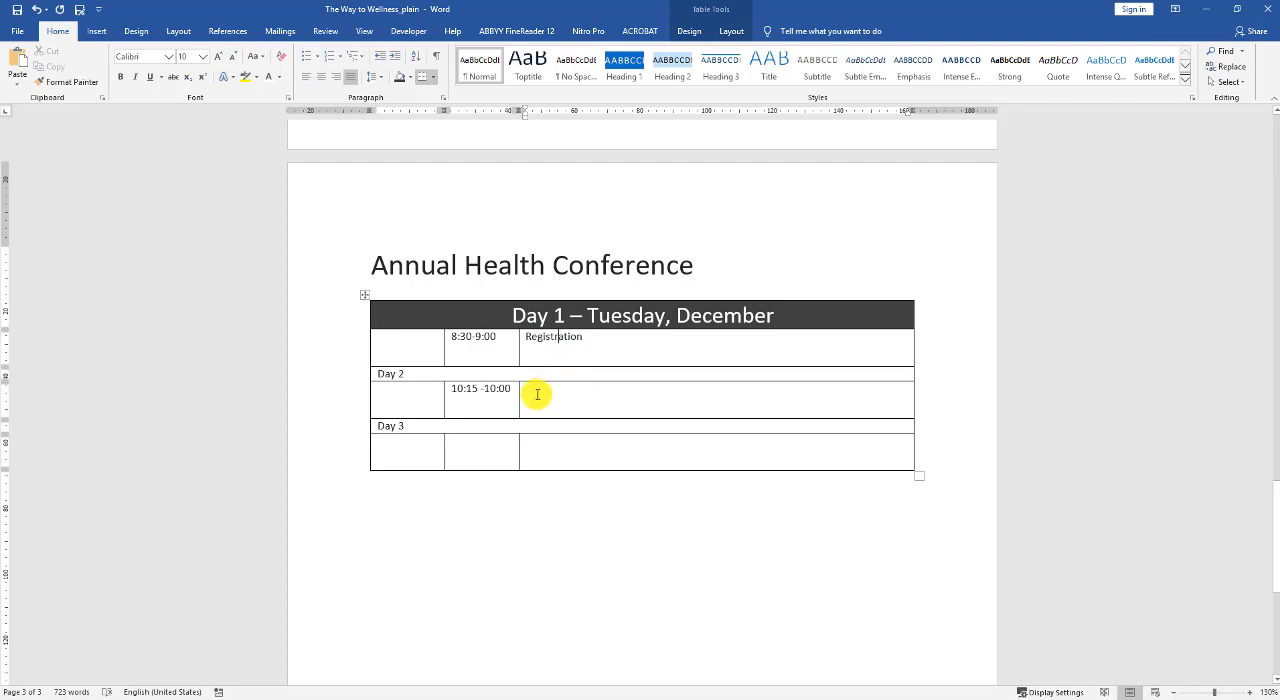
Remove all borders from the empty third-column cell in the row below Day 2.
left_click(537, 394)
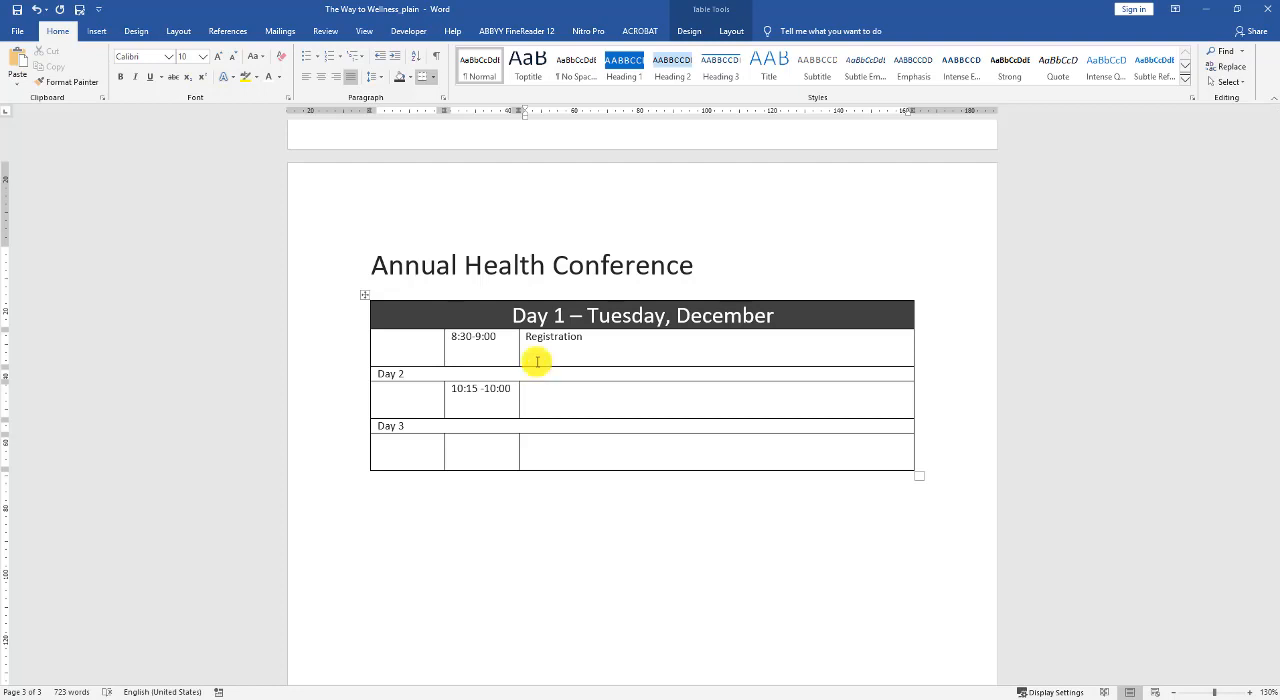
left_click(720, 36)
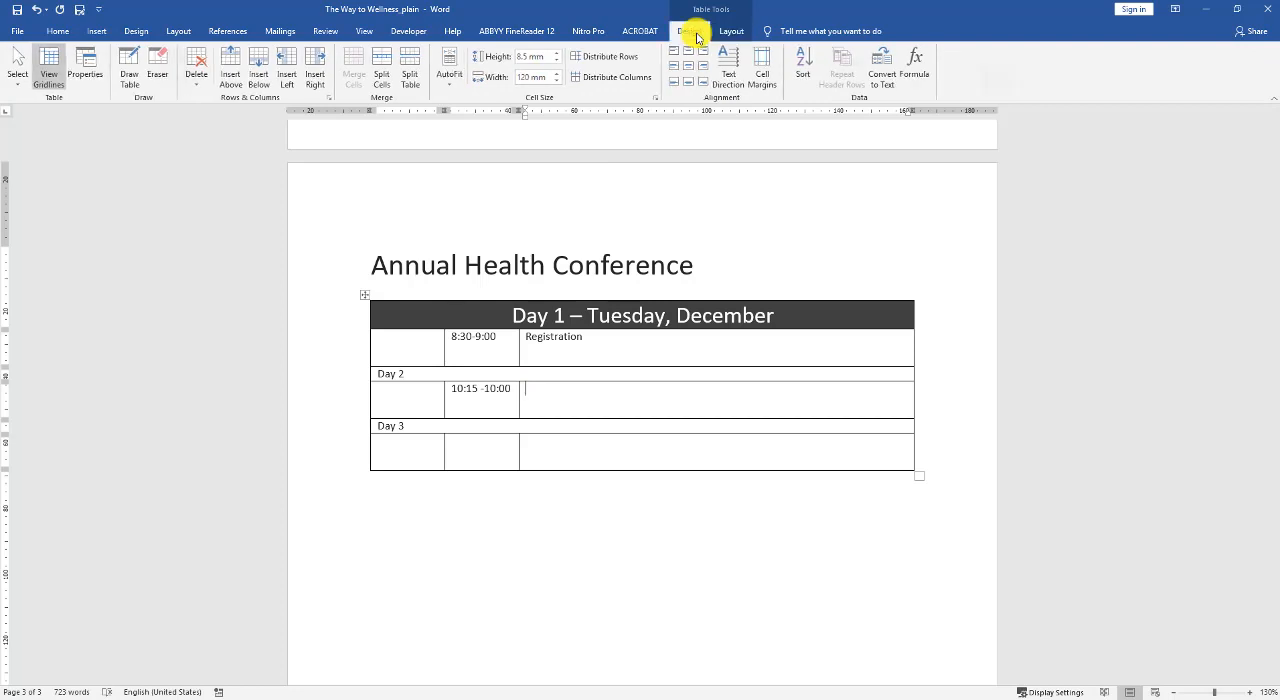
left_click(697, 34)
left_click(1009, 86)
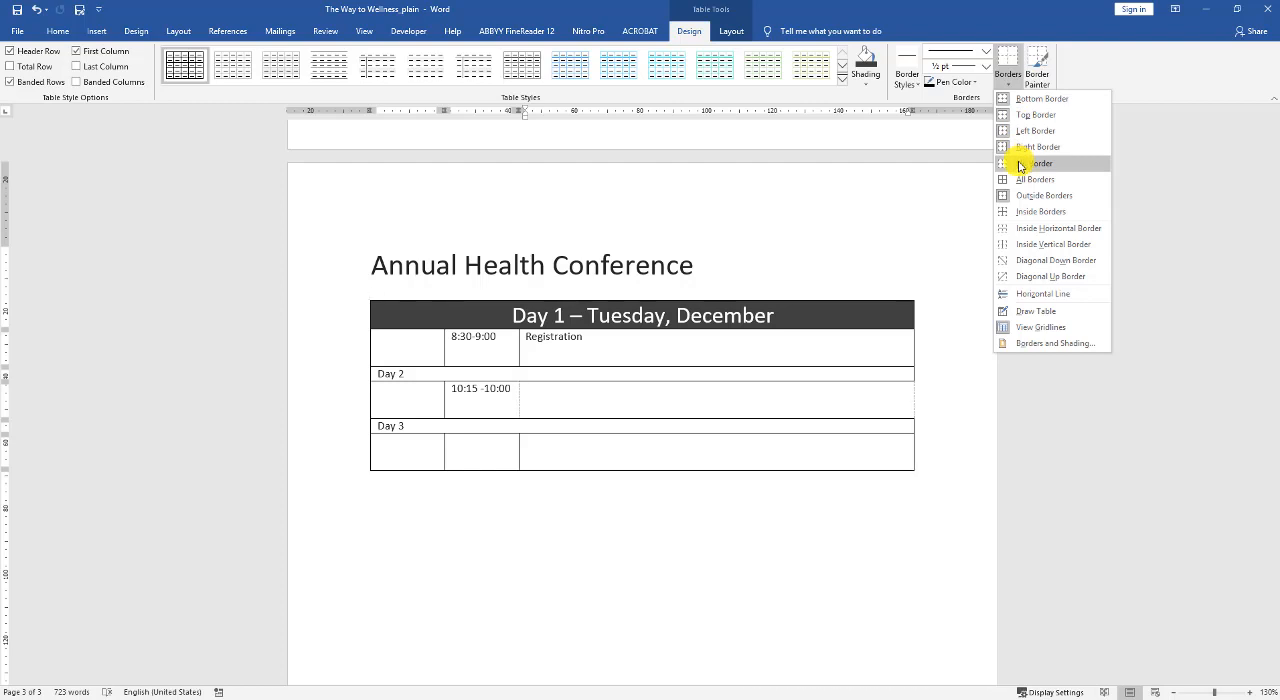
left_click(1020, 165)
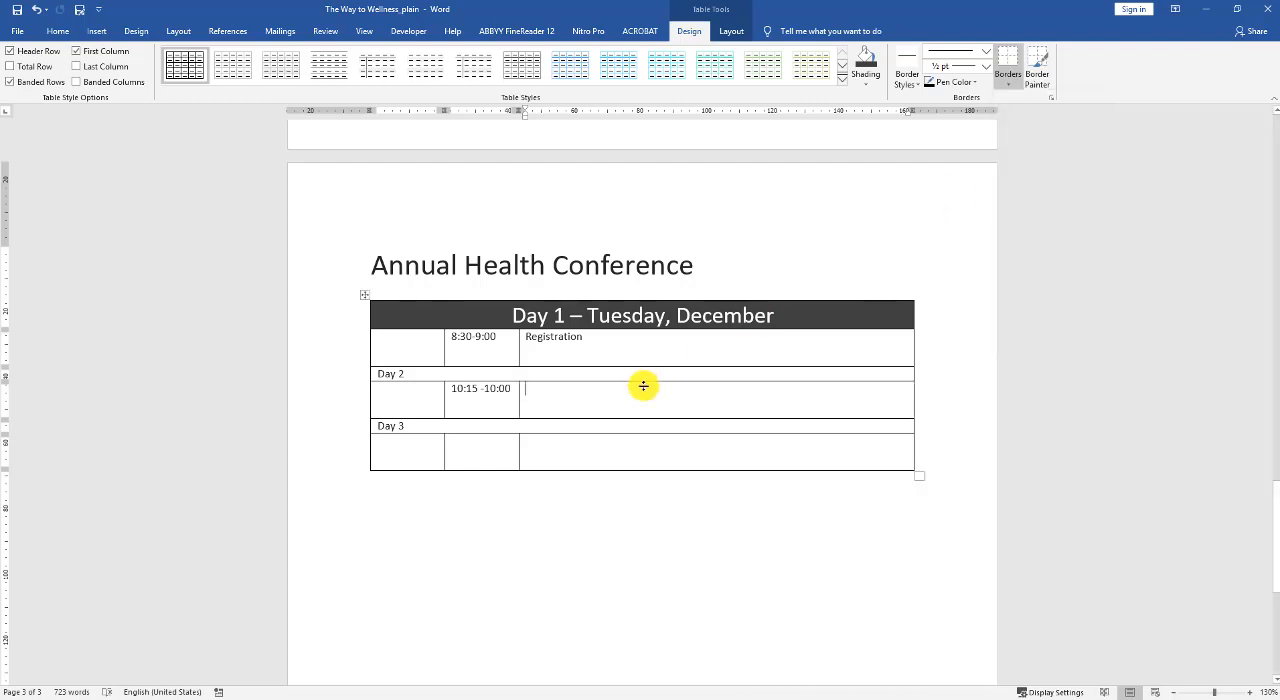
Remove the left border of the empty third-column cell in the row below Day 3.
left_click(617, 449)
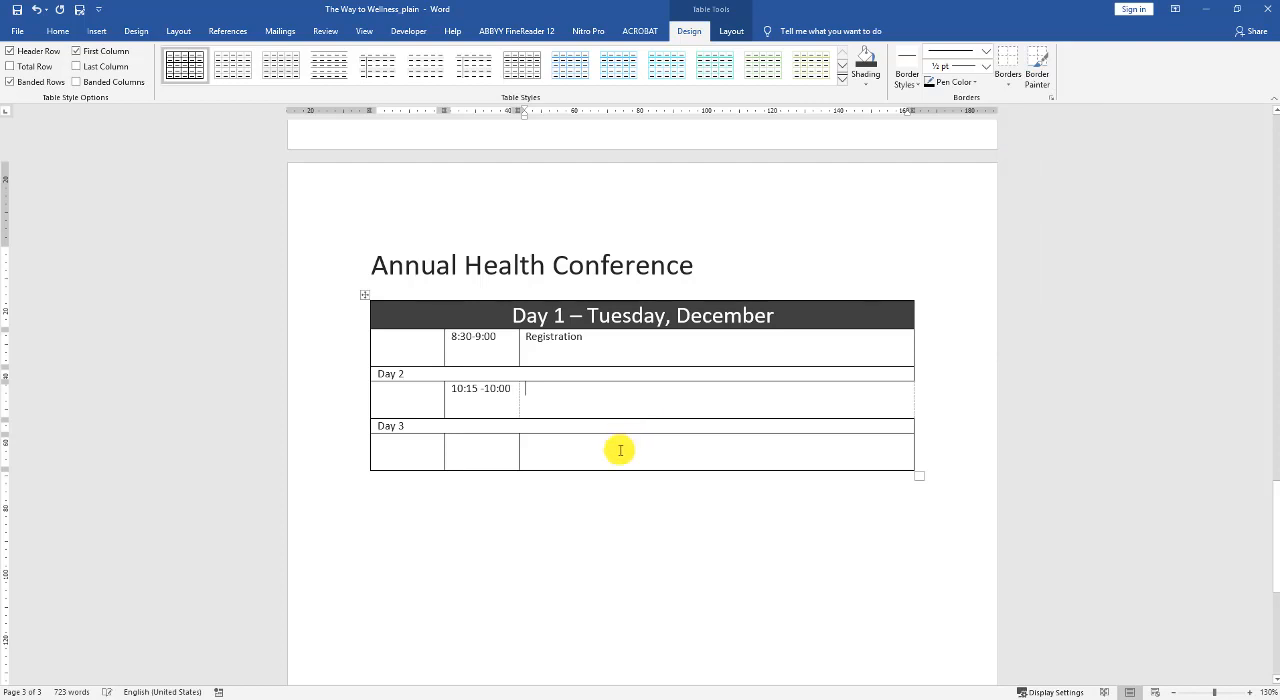
left_click(1017, 90)
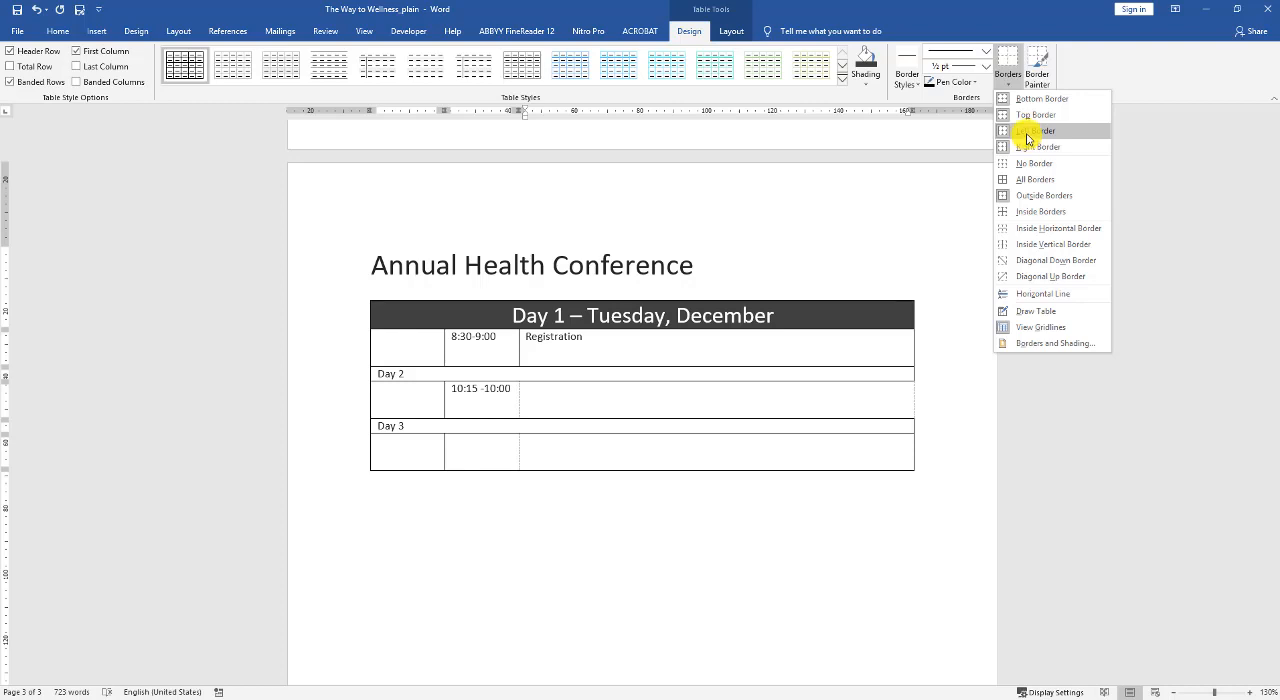
left_click(1030, 131)
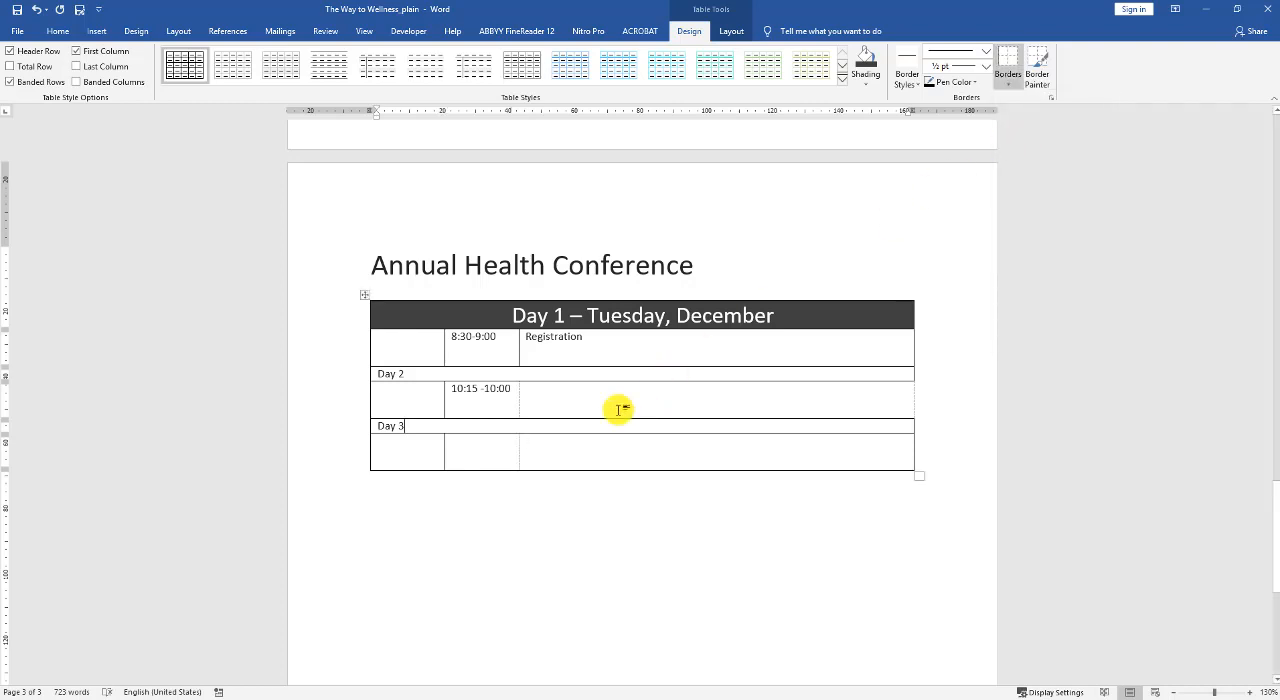